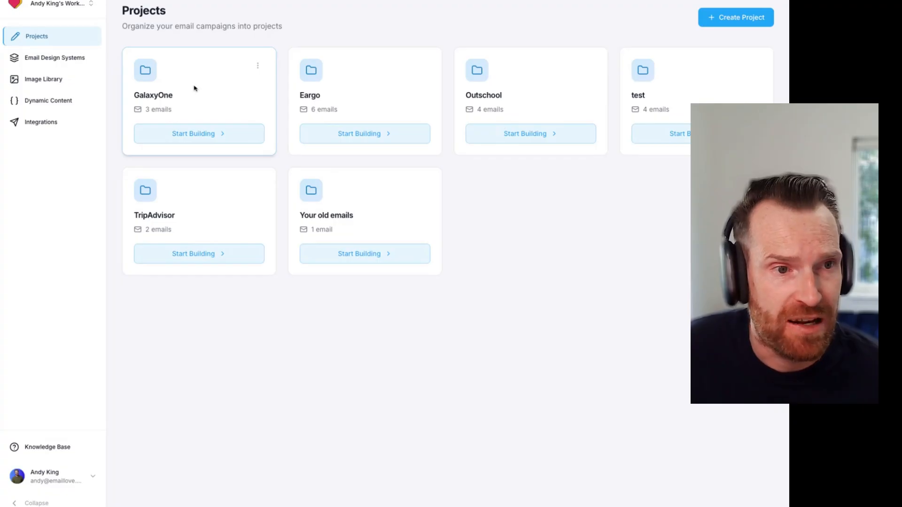
Step: Create a new project named TEST
{"action": "left_click", "coordinate": [69, 58]}
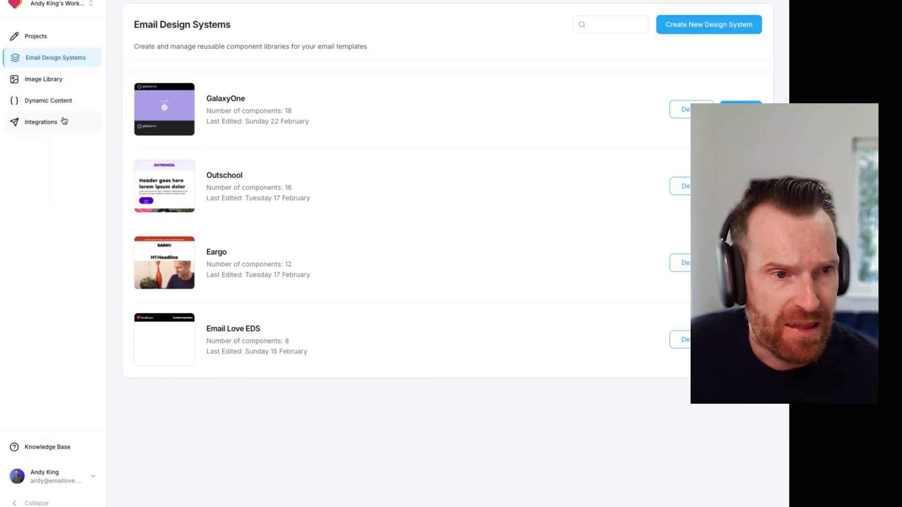
{"action": "left_click", "coordinate": [35, 37]}
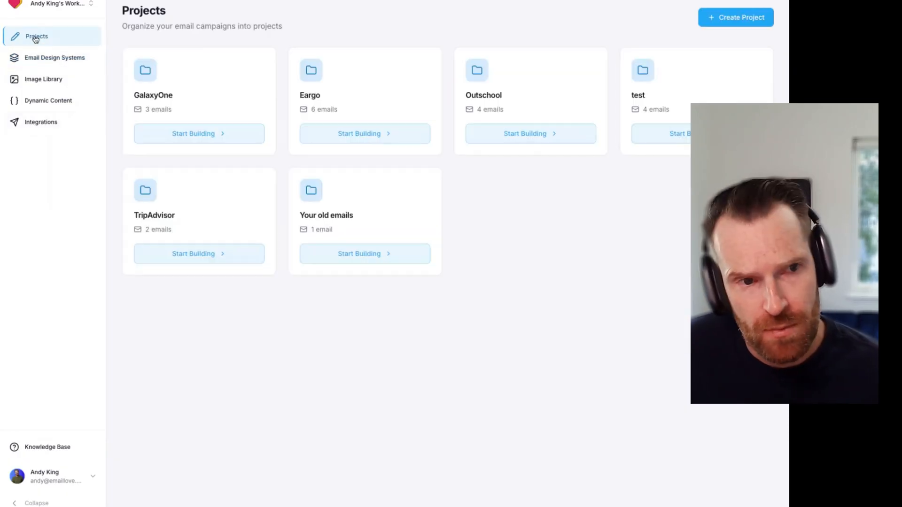
{"action": "left_click", "coordinate": [746, 19]}
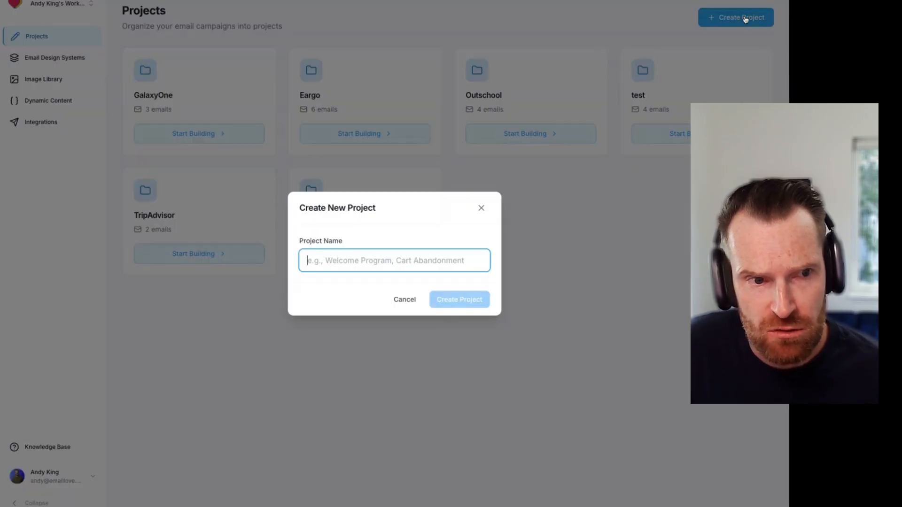
{"action": "type", "text": "TEST"}
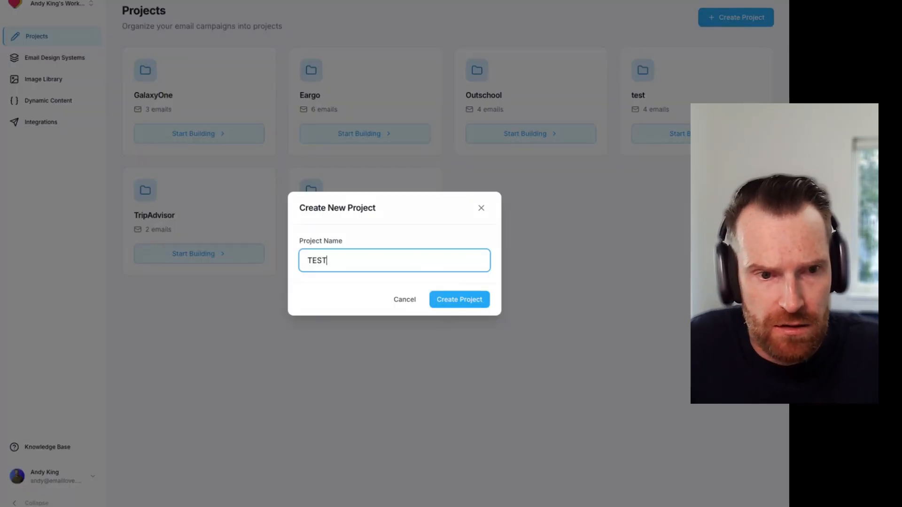
{"action": "left_click", "coordinate": [475, 305]}
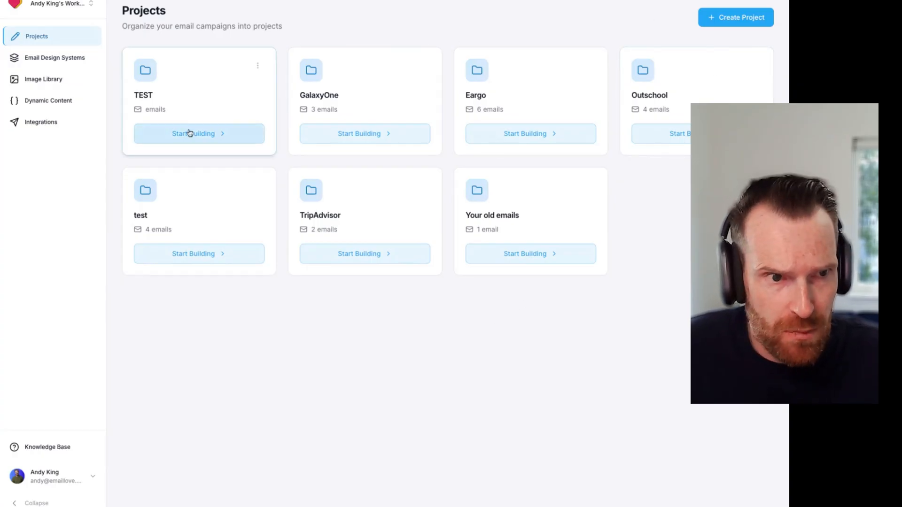
Step: Open the TEST project and review the starting options for a new email, including the additional design systems
{"action": "left_click", "coordinate": [214, 136]}
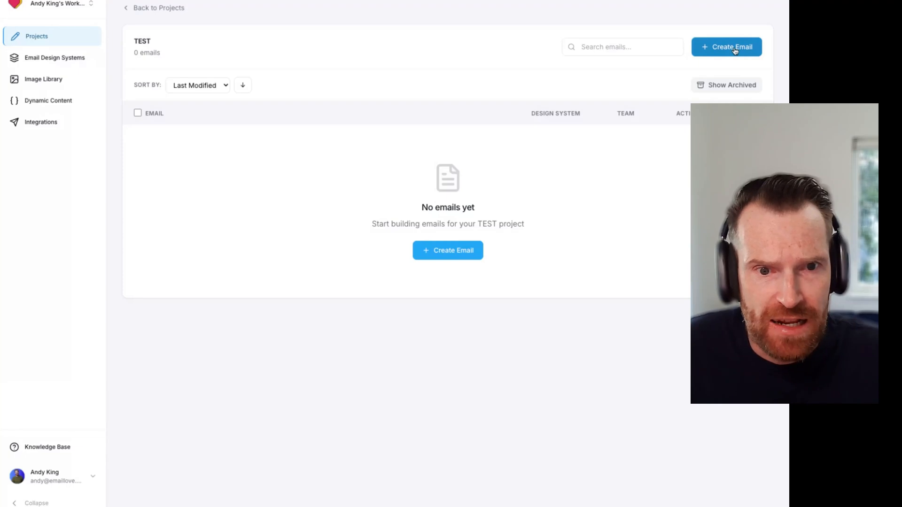
{"action": "left_click", "coordinate": [735, 50]}
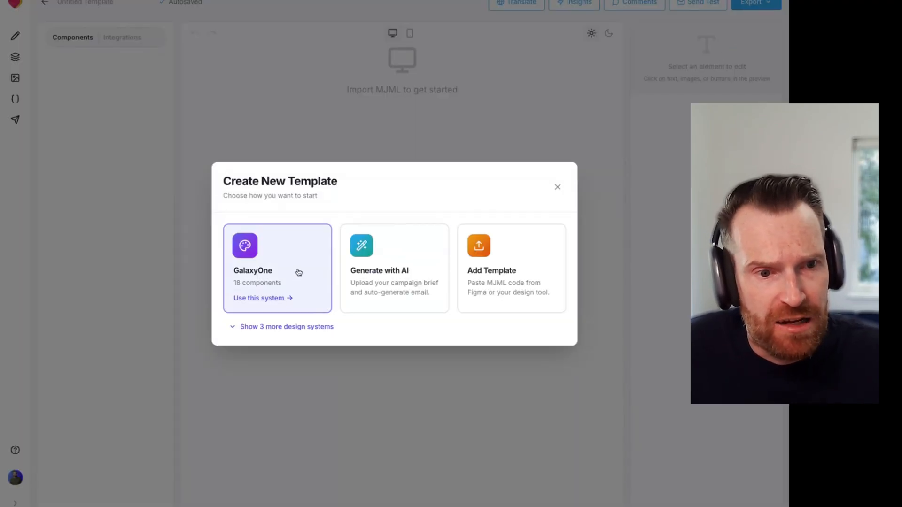
{"action": "left_click", "coordinate": [228, 330]}
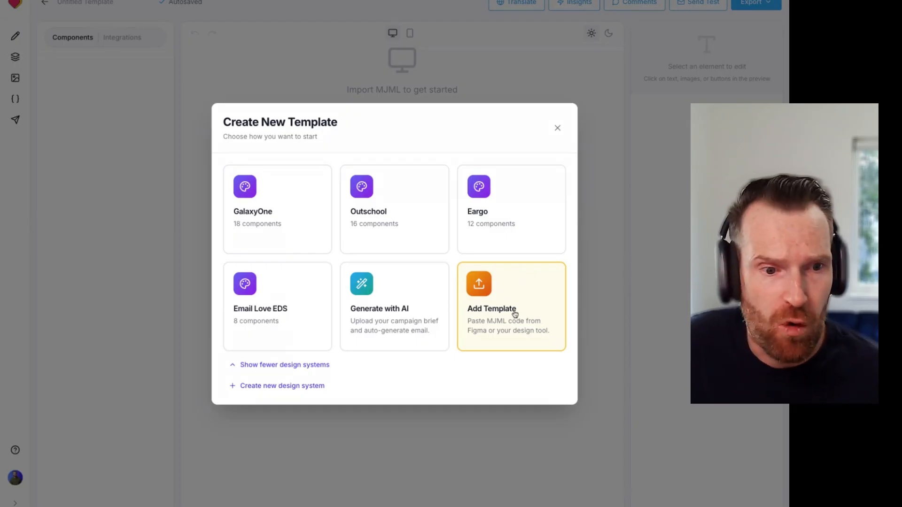
{"action": "left_click", "coordinate": [557, 131]}
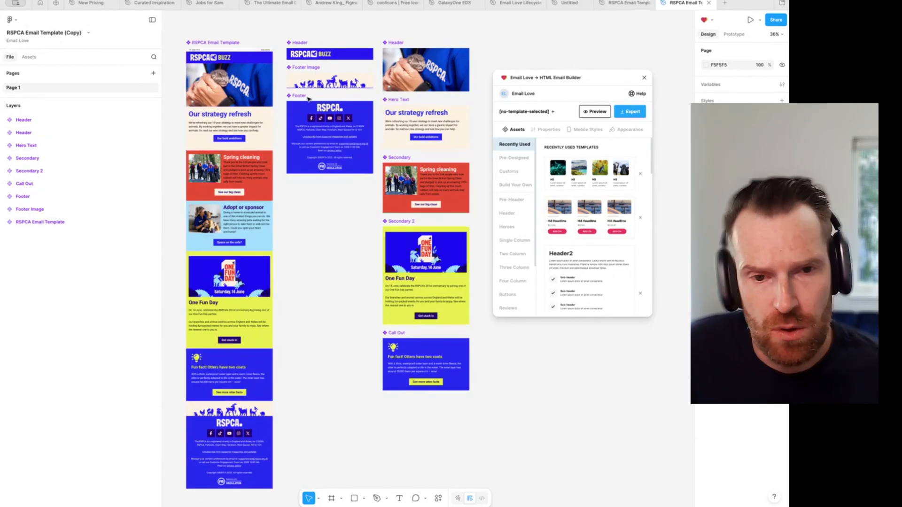
Step: In Figma, select the RSPCA Email Template frame and set the Email Love plugin's export format to Composa (Email Template)
{"action": "left_click", "coordinate": [218, 43]}
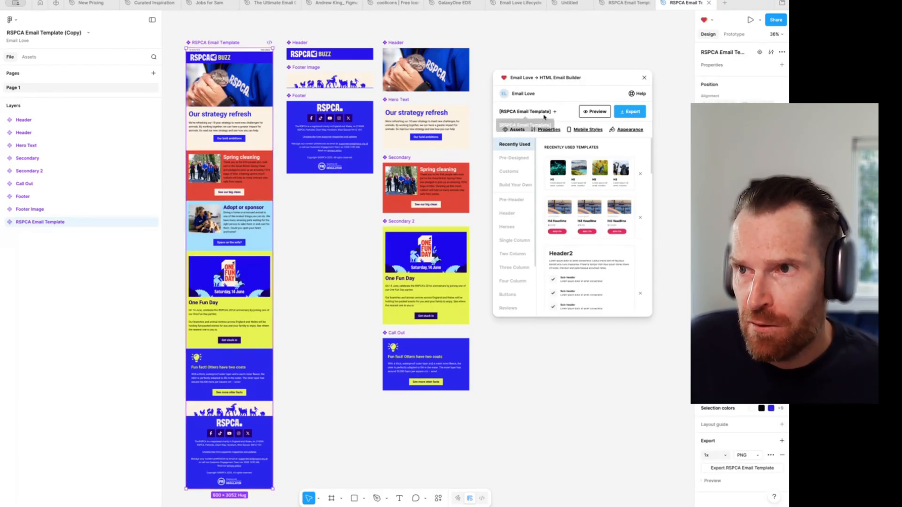
{"action": "mouse_move", "coordinate": [557, 84]}
{"action": "left_mouse_down"}
{"action": "mouse_move", "coordinate": [546, 81]}
{"action": "mouse_move", "coordinate": [557, 75]}
{"action": "left_mouse_up"}
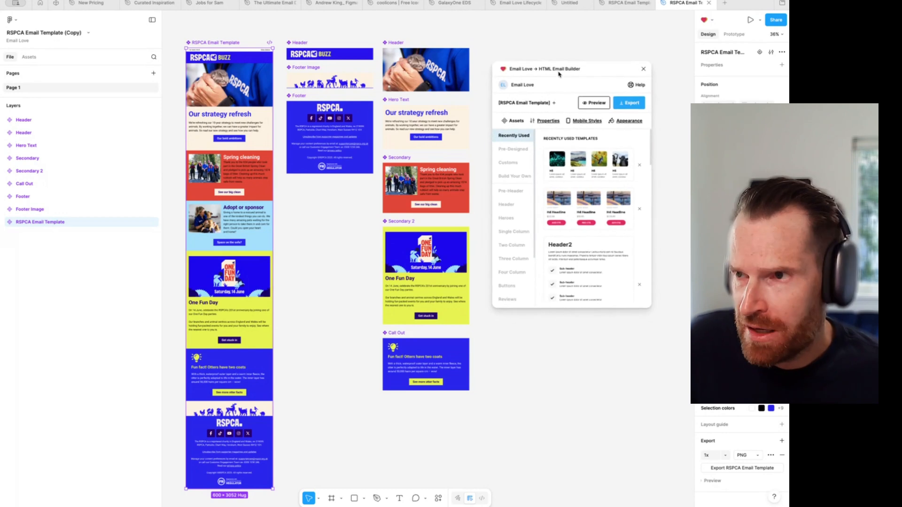
{"action": "left_click", "coordinate": [630, 107]}
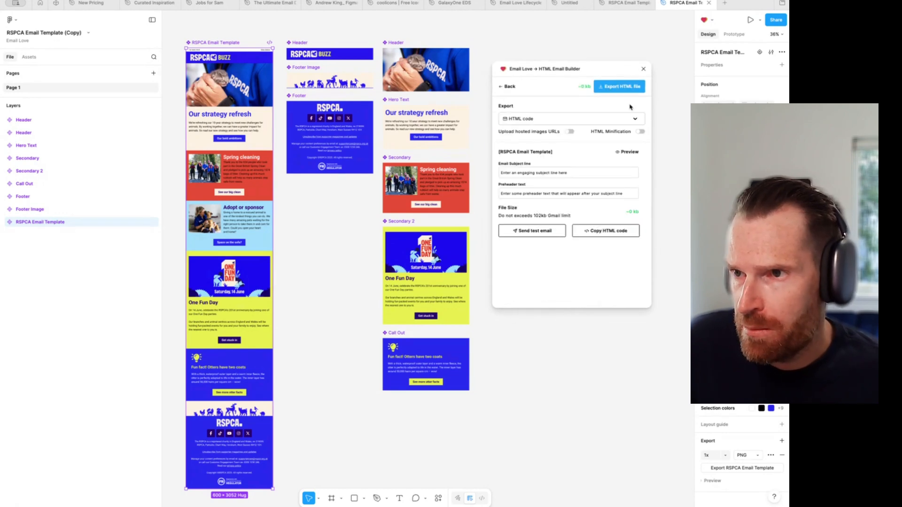
{"action": "left_click", "coordinate": [540, 120]}
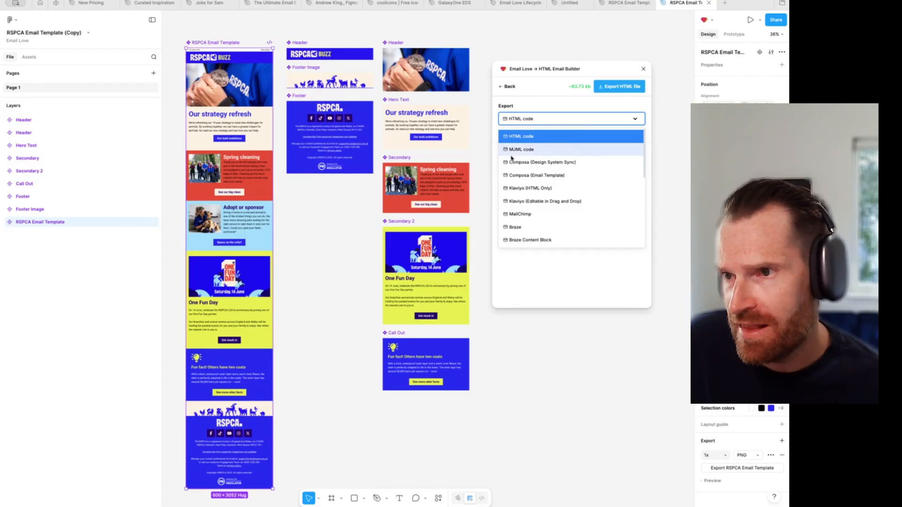
{"action": "left_click", "coordinate": [554, 175]}
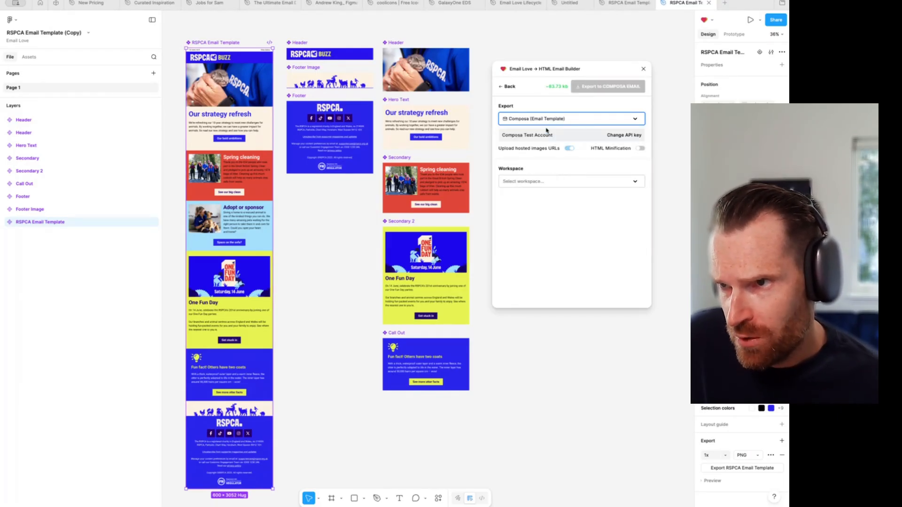
Step: Replace the Composa API key with the copied API key and name it RSPCA
{"action": "left_click", "coordinate": [617, 137]}
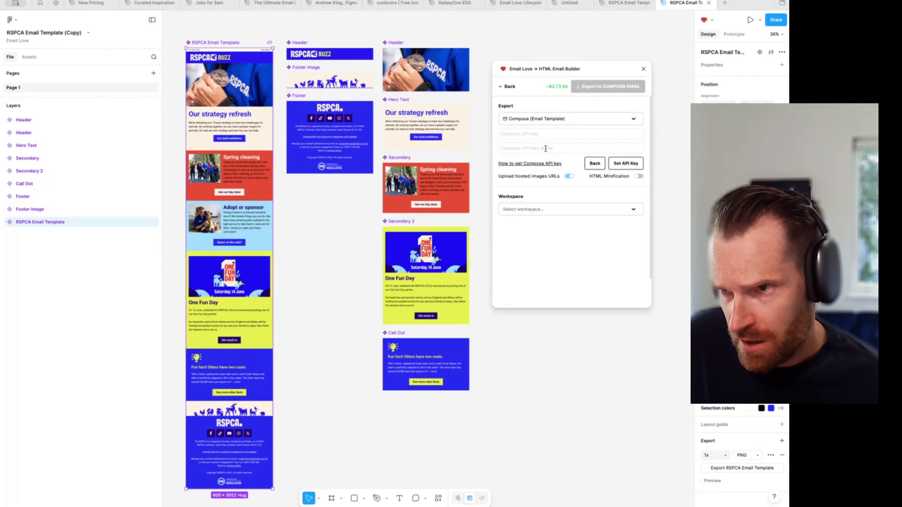
{"action": "left_click", "coordinate": [538, 134]}
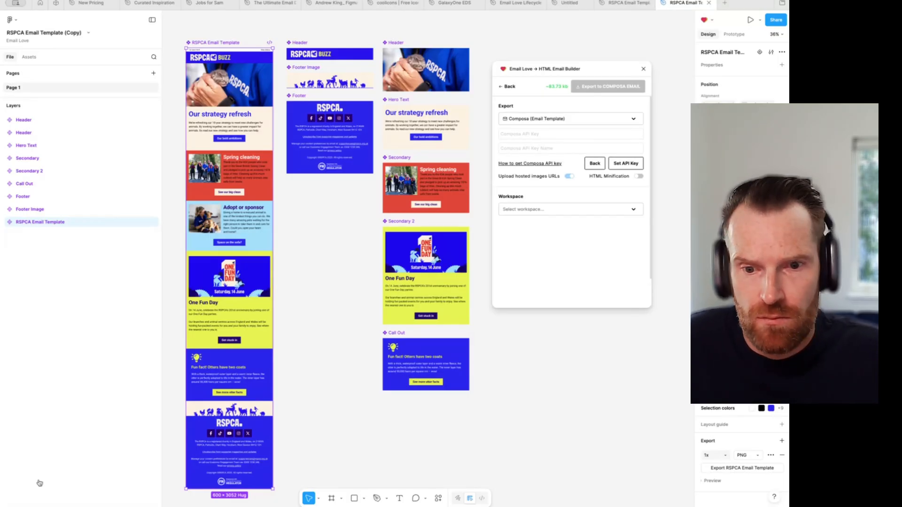
{"action": "left_click", "coordinate": [540, 133]}
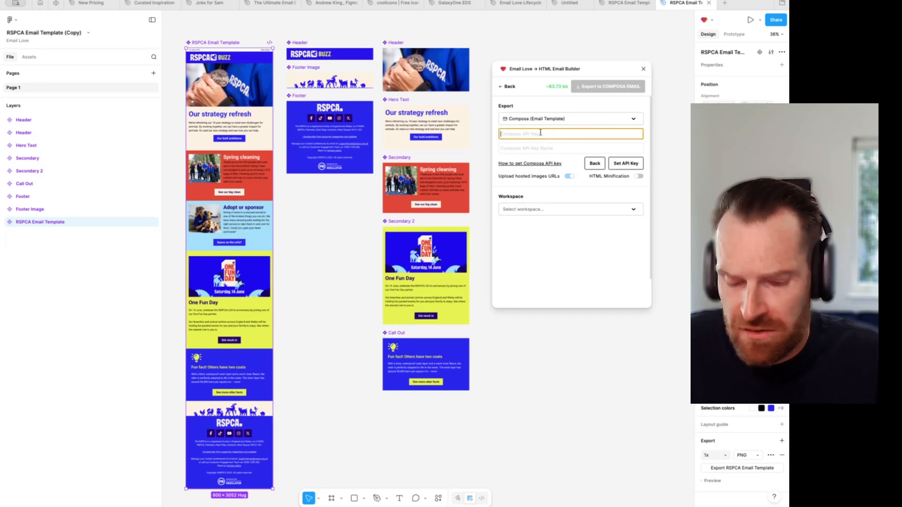
{"action": "key", "text": "ctrl+v"}
{"action": "left_click", "coordinate": [542, 148]}
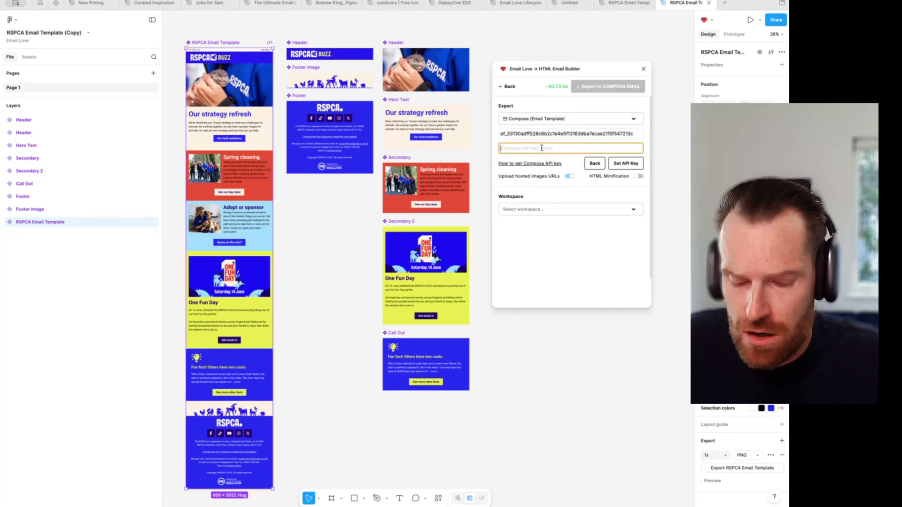
{"action": "type", "text": "RSP"}
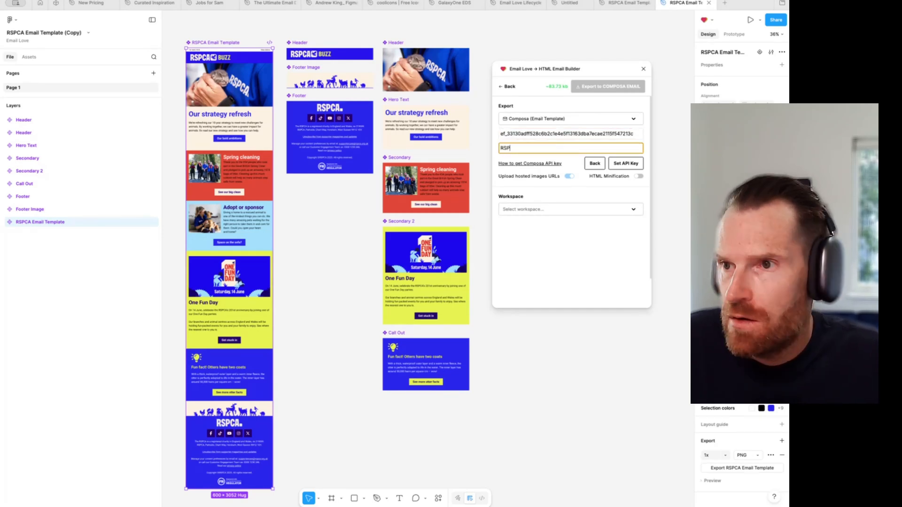
{"action": "type", "text": "CA"}
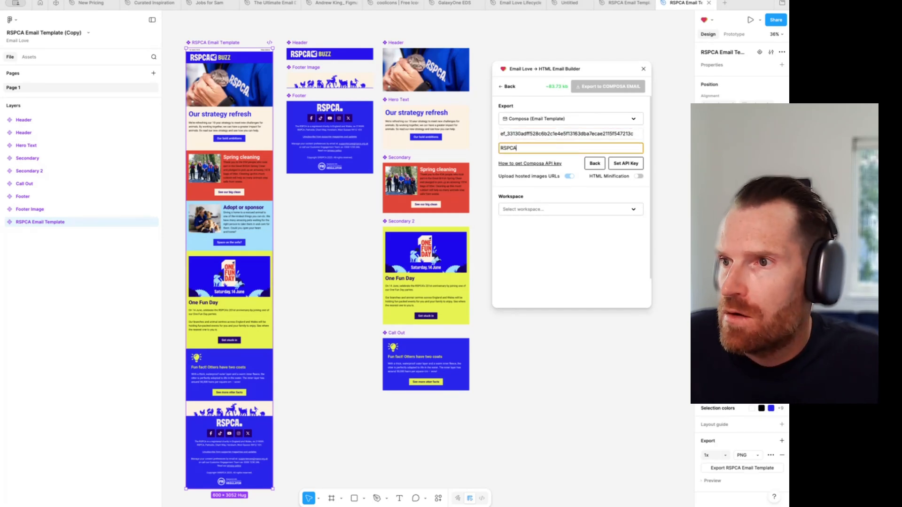
{"action": "left_click", "coordinate": [627, 163]}
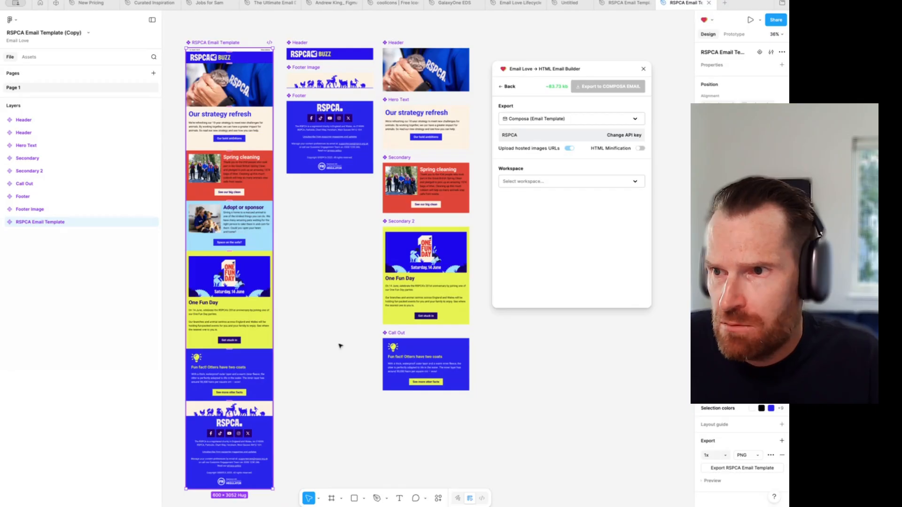
Step: Set the export destination to the account's own workspace and the TEST folder
{"action": "left_click", "coordinate": [540, 182]}
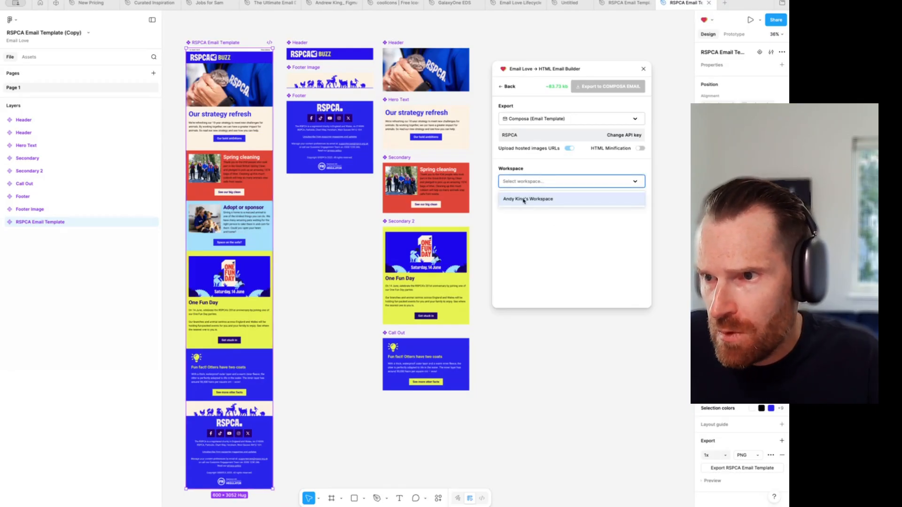
{"action": "left_click", "coordinate": [545, 199]}
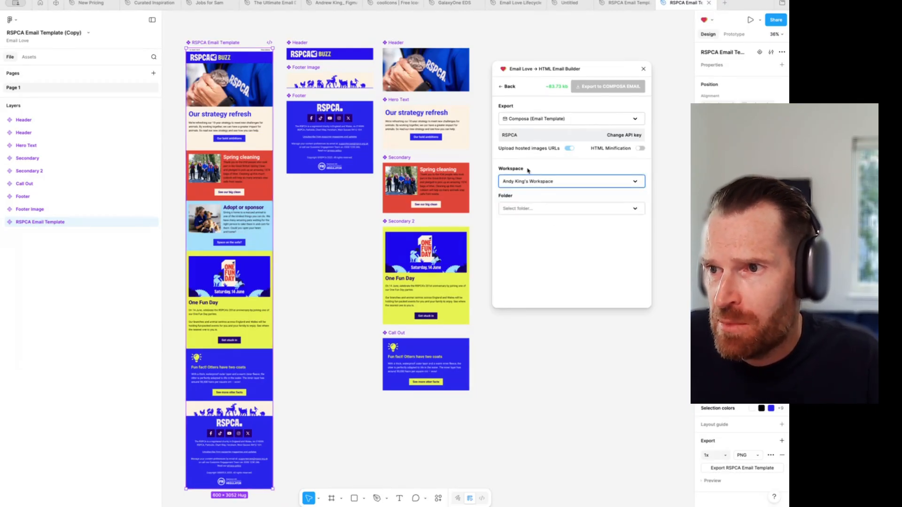
{"action": "left_click", "coordinate": [527, 208]}
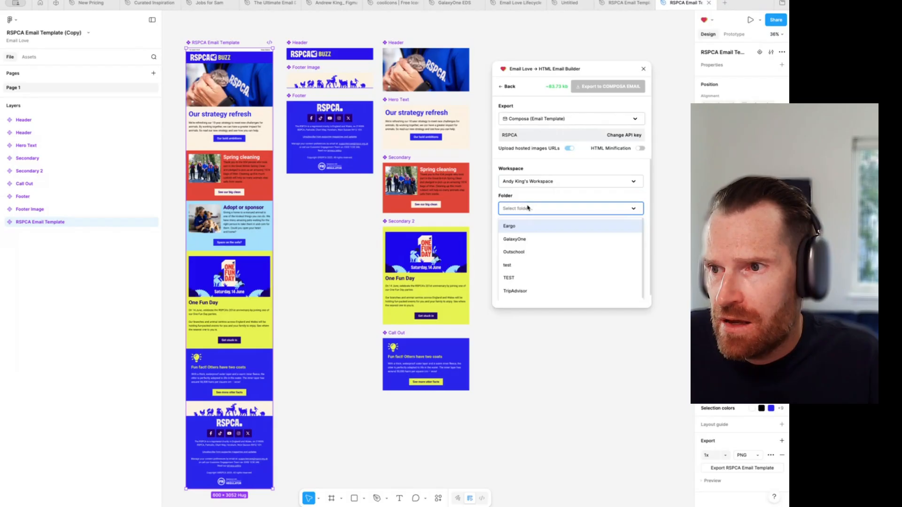
{"action": "scroll", "coordinate": [538, 244], "scroll_direction": "down", "scroll_amount": 1}
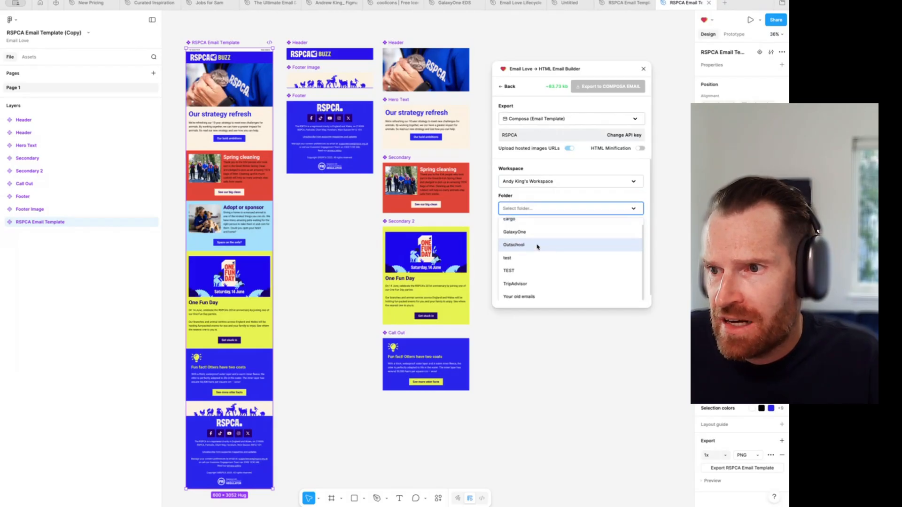
{"action": "left_click", "coordinate": [508, 272]}
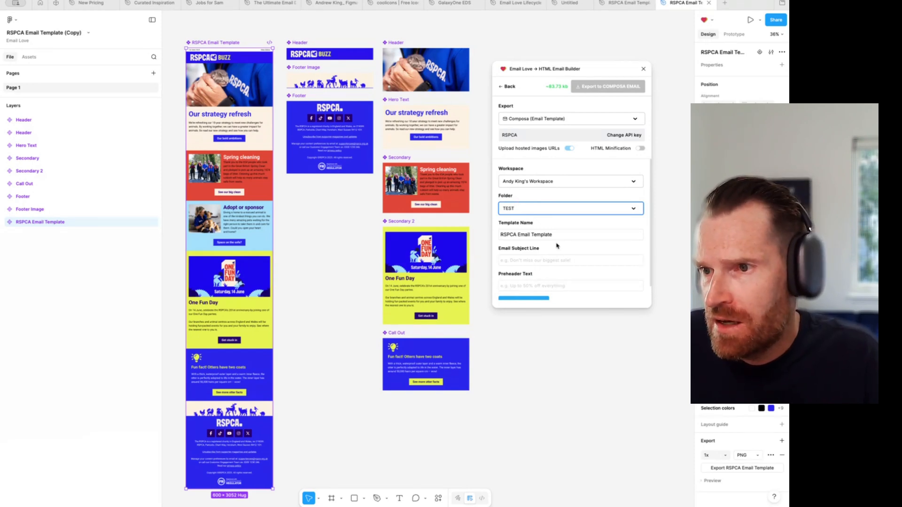
Step: Enable HTML Minification and export the template to Composa
{"action": "scroll", "coordinate": [556, 245], "scroll_direction": "down", "scroll_amount": 1}
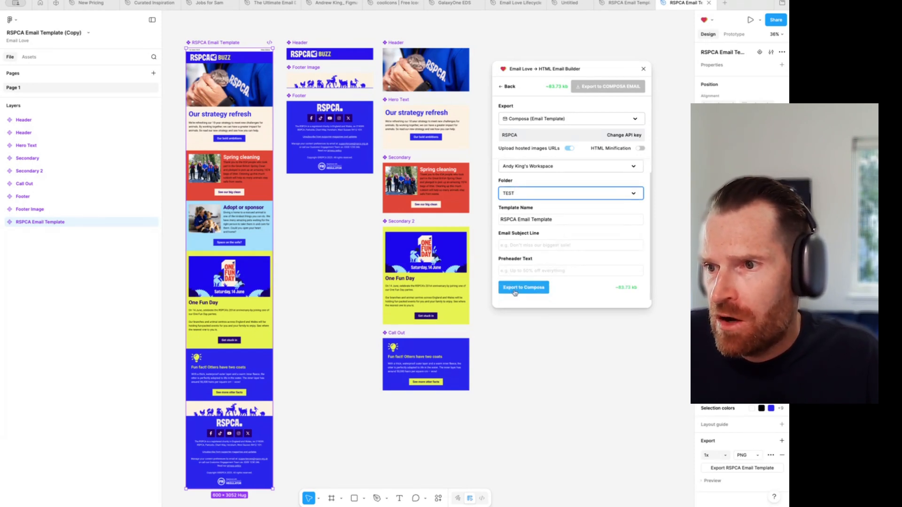
{"action": "left_click", "coordinate": [641, 148]}
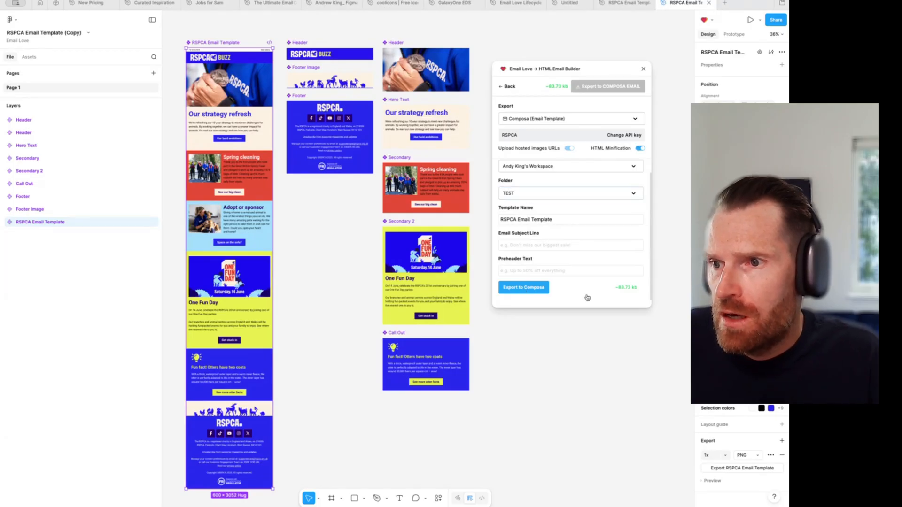
{"action": "left_click", "coordinate": [524, 288]}
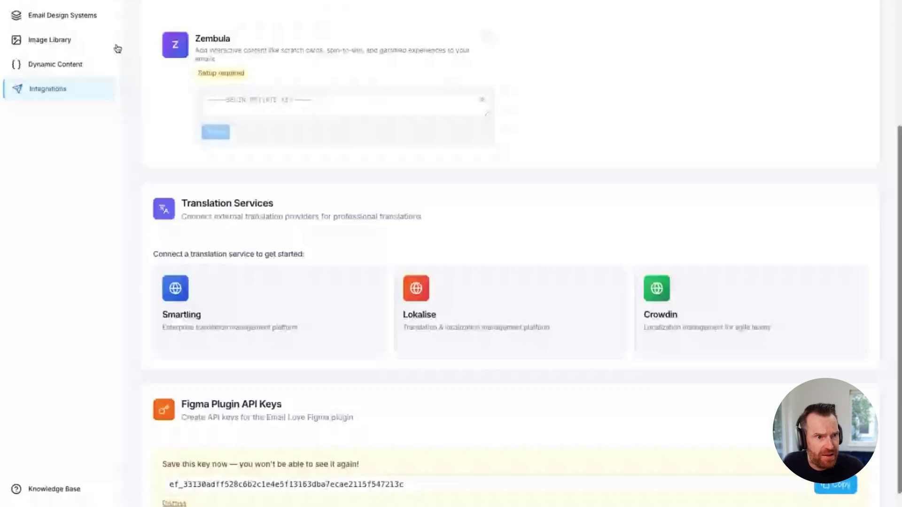
Step: Switch to Composa and open the RSPCA Email Template from the TEST project for editing
{"action": "scroll", "coordinate": [35, 3], "scroll_direction": "up", "scroll_amount": 6}
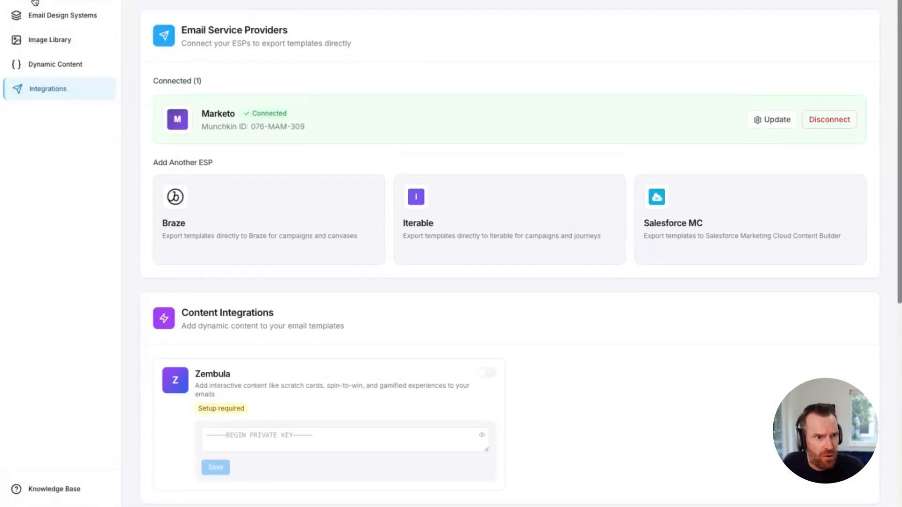
{"action": "left_click", "coordinate": [36, 3]}
{"action": "left_click", "coordinate": [221, 100]}
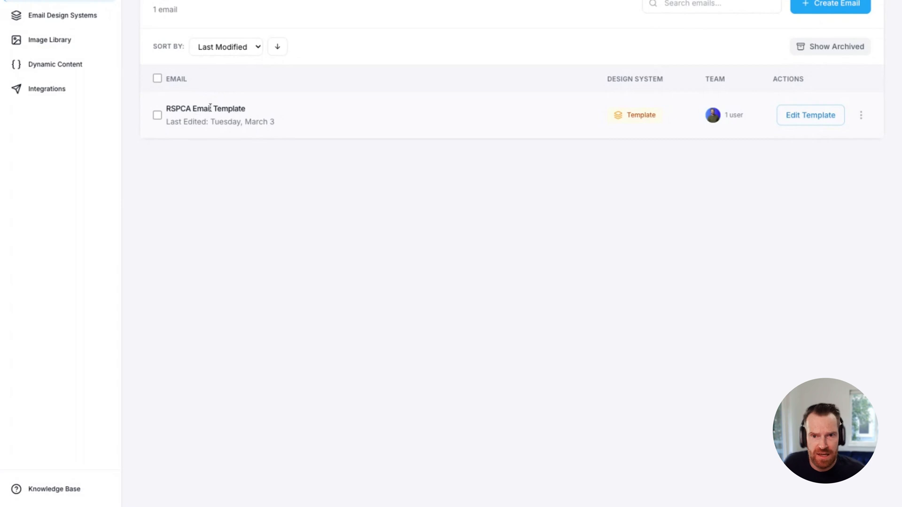
{"action": "left_click", "coordinate": [810, 117]}
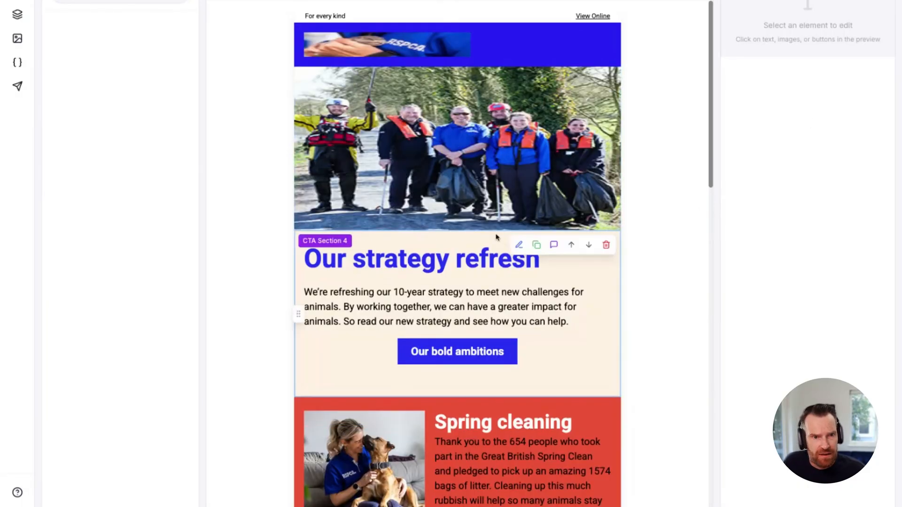
Step: Examine the editable text properties of the "Our strategy refresh" heading and the paragraph beneath it
{"action": "scroll", "coordinate": [496, 238], "scroll_direction": "down", "scroll_amount": 2}
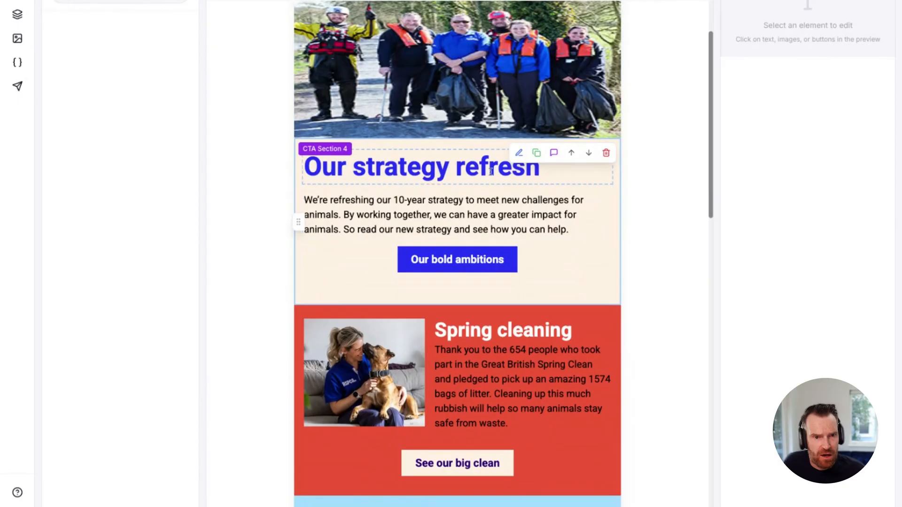
{"action": "left_click", "coordinate": [490, 171]}
{"action": "left_click", "coordinate": [539, 172]}
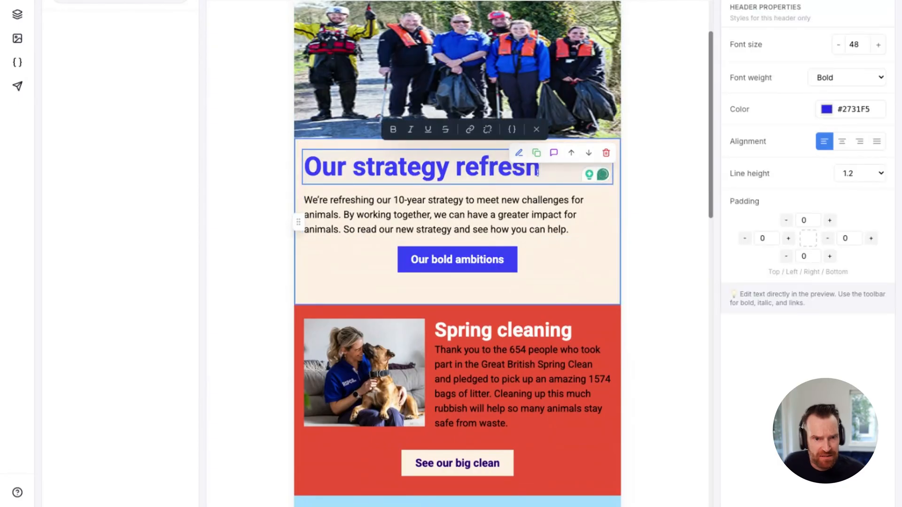
{"action": "left_click_drag", "start_coordinate": [538, 172], "coordinate": [356, 151]}
{"action": "left_click", "coordinate": [417, 226]}
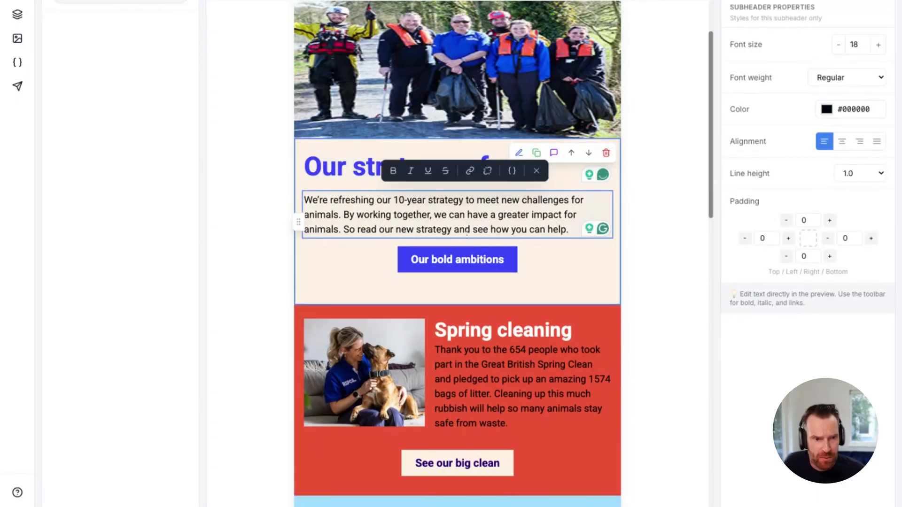
Step: Move the "Our strategy refresh" section above the group photo, and return it to its place below the photo
{"action": "scroll", "coordinate": [482, 221], "scroll_direction": "down", "scroll_amount": 3}
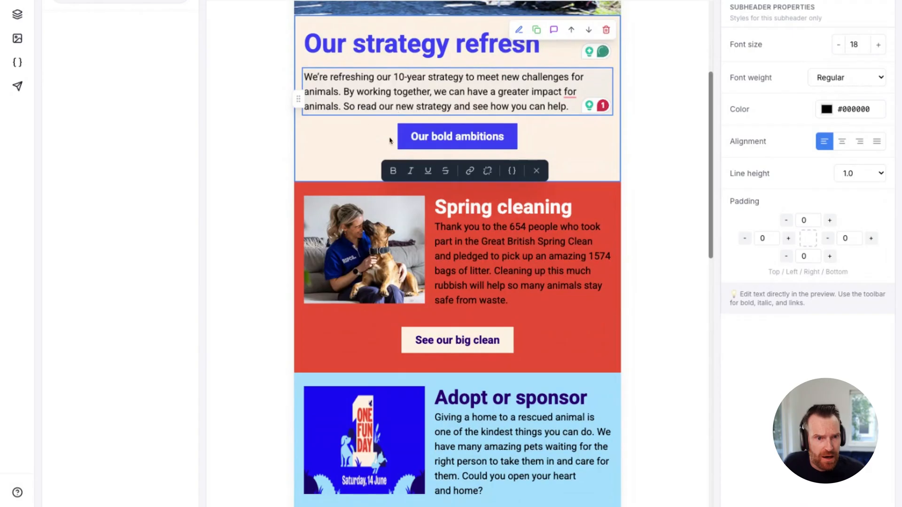
{"action": "left_click_drag", "start_coordinate": [298, 100], "coordinate": [310, 191]}
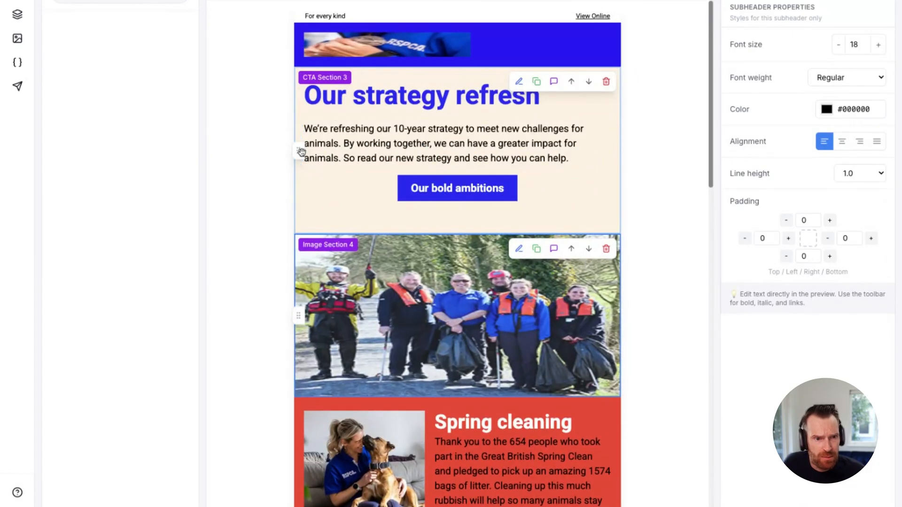
{"action": "left_click_drag", "start_coordinate": [298, 151], "coordinate": [305, 279]}
Step: Examine the editable "Spring cleaning" paragraph and the text and URL settings of its "See our big clean" button
{"action": "scroll", "coordinate": [306, 280], "scroll_direction": "down", "scroll_amount": 4}
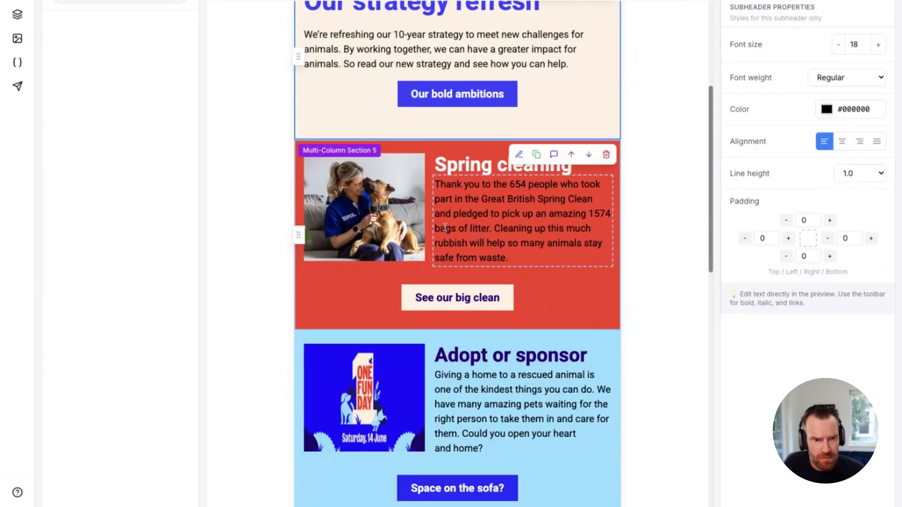
{"action": "left_click", "coordinate": [500, 227]}
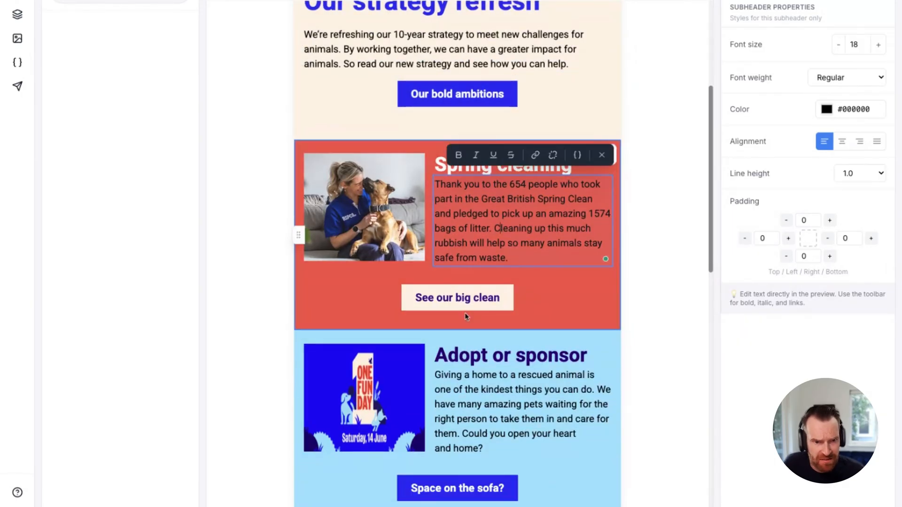
{"action": "left_click", "coordinate": [483, 301]}
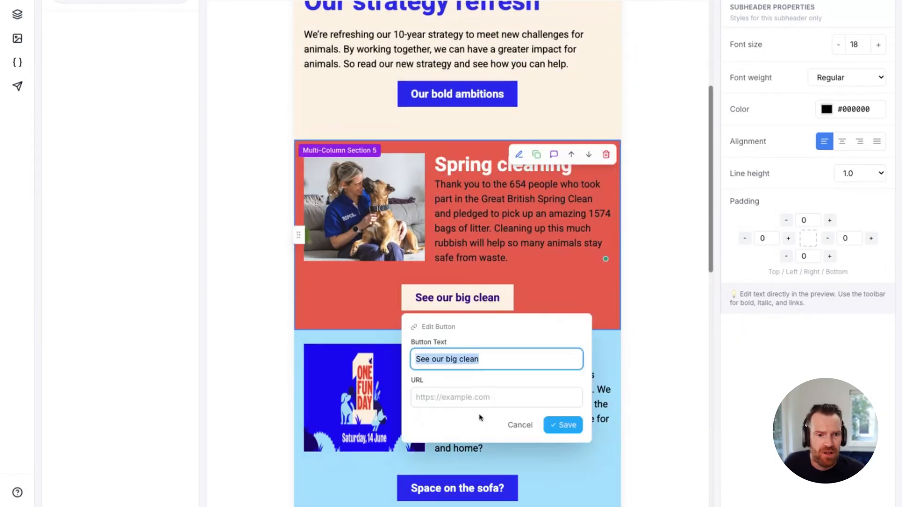
{"action": "left_click", "coordinate": [557, 261]}
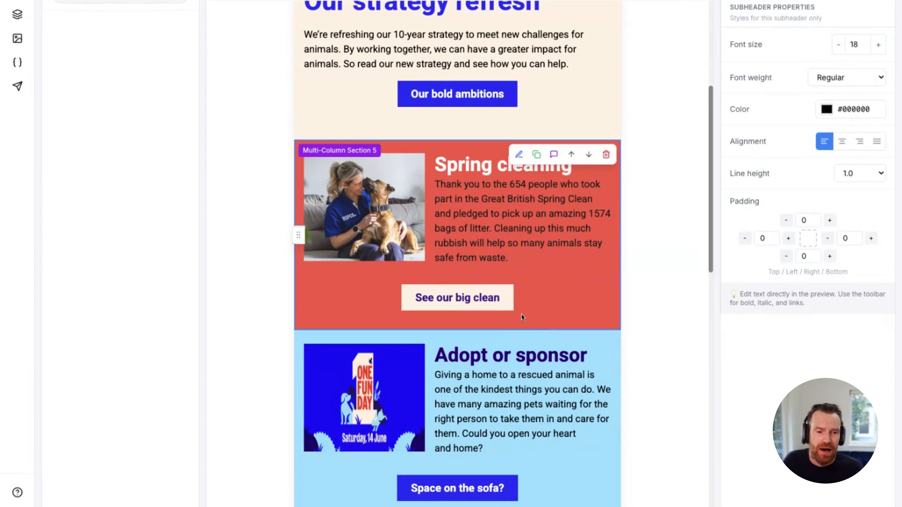
Step: Look over the neighbouring sections and place the text cursor at the end of the "Our strategy refresh" paragraph
{"action": "scroll", "coordinate": [526, 312], "scroll_direction": "down", "scroll_amount": 3}
{"action": "scroll", "coordinate": [529, 308], "scroll_direction": "up", "scroll_amount": 1}
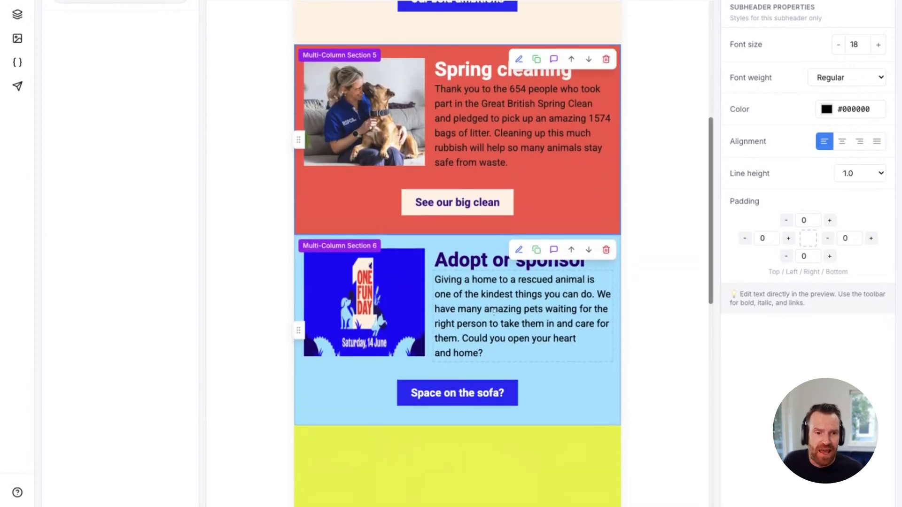
{"action": "scroll", "coordinate": [488, 291], "scroll_direction": "up", "scroll_amount": 1}
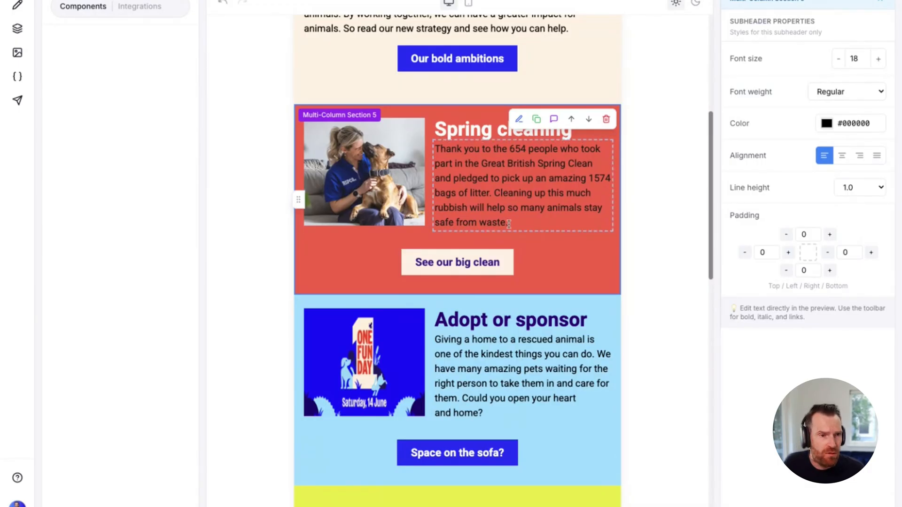
{"action": "scroll", "coordinate": [512, 222], "scroll_direction": "up", "scroll_amount": 1}
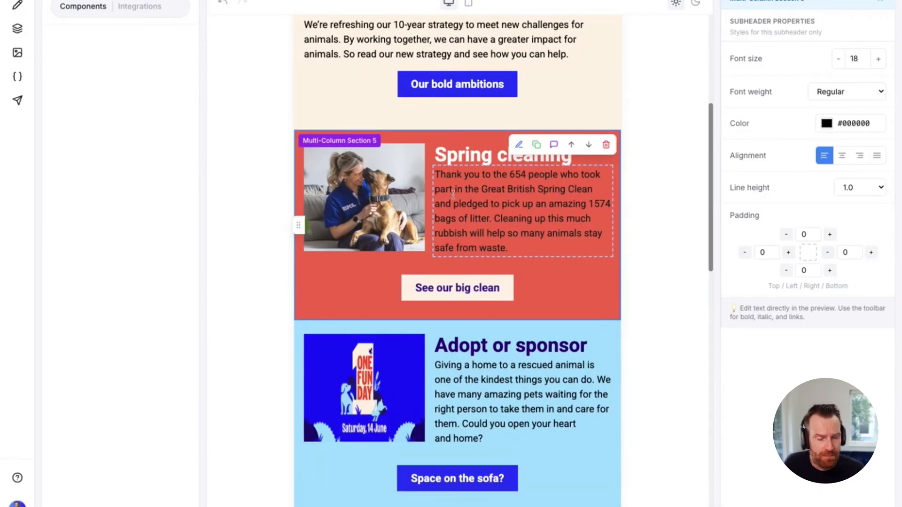
{"action": "scroll", "coordinate": [545, 204], "scroll_direction": "up", "scroll_amount": 4}
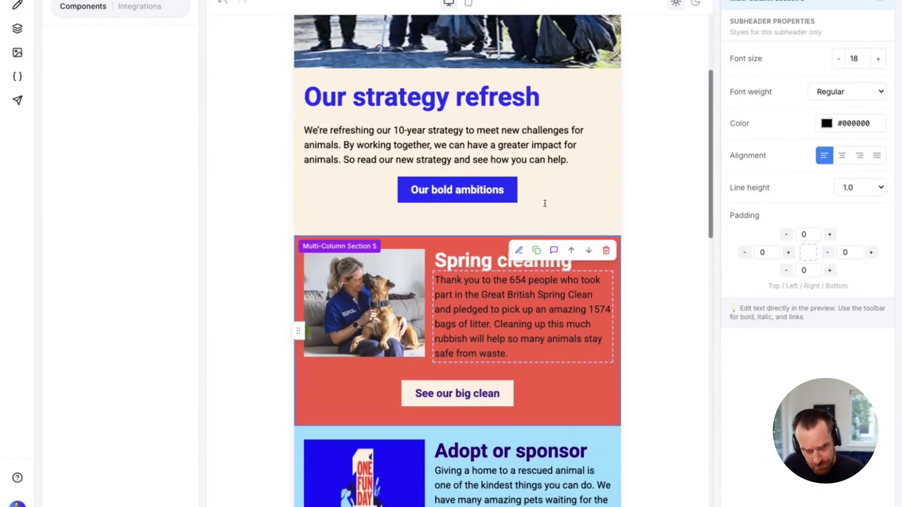
{"action": "left_click", "coordinate": [578, 146]}
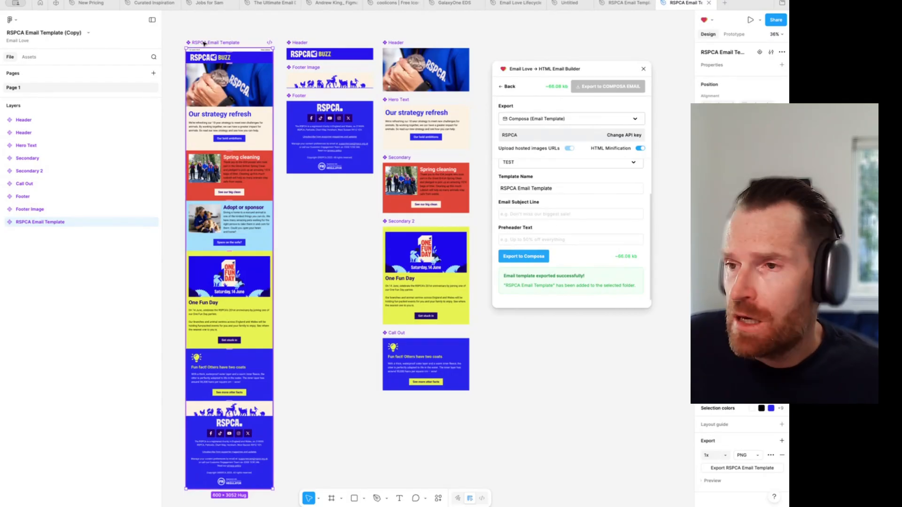
Step: In Figma, set the plugin's export to Composa (Design System Sync) with a new design system named RSPCA
{"action": "left_click", "coordinate": [553, 123]}
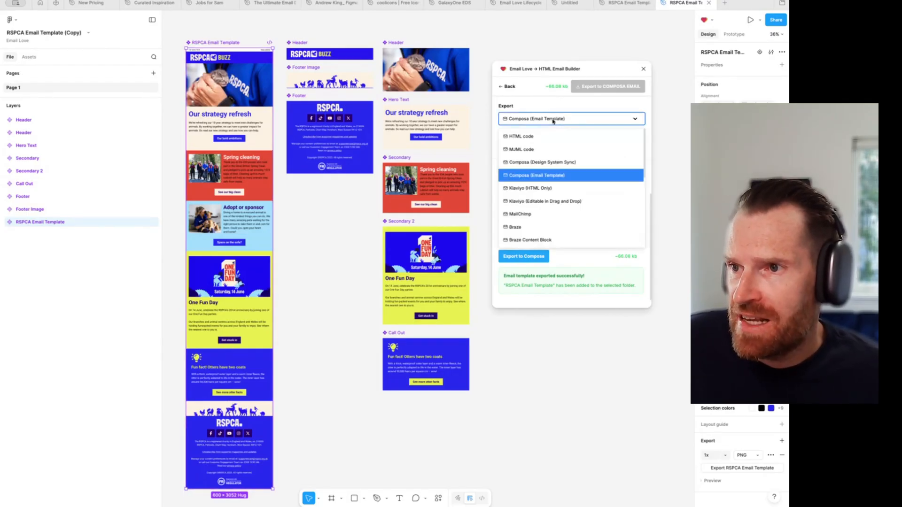
{"action": "left_click", "coordinate": [534, 162]}
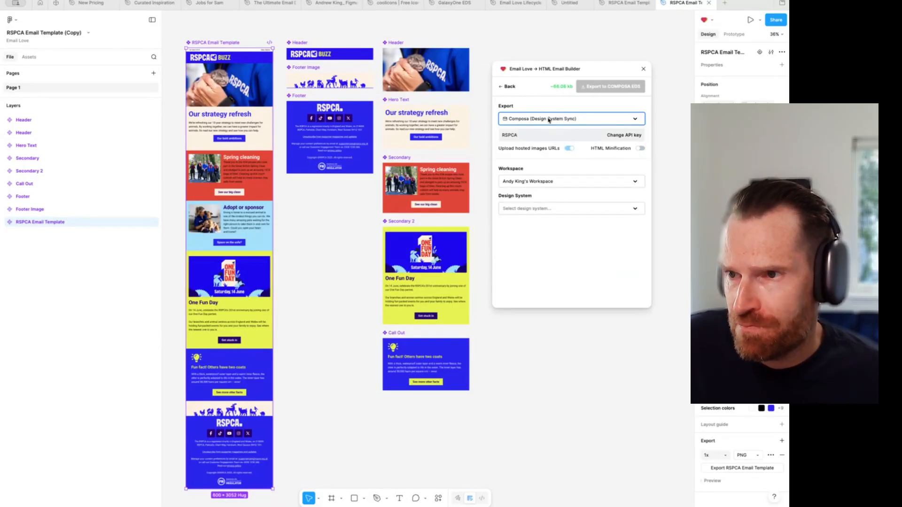
{"action": "left_click", "coordinate": [540, 209]}
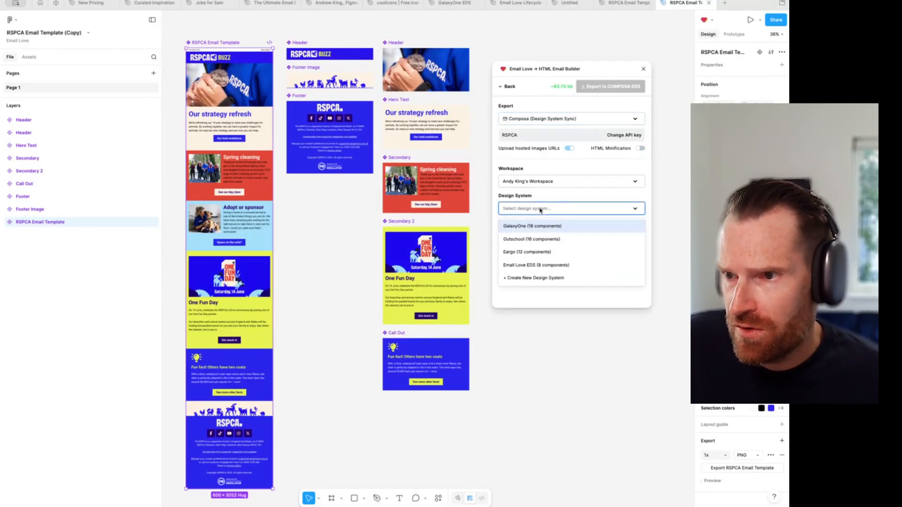
{"action": "left_click", "coordinate": [529, 280]}
{"action": "left_click", "coordinate": [523, 236]}
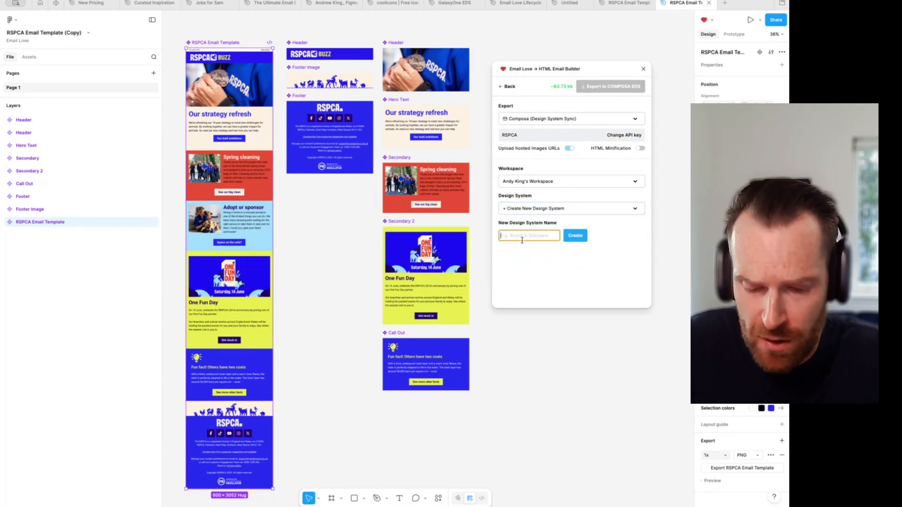
{"action": "type", "text": "RSPCA"}
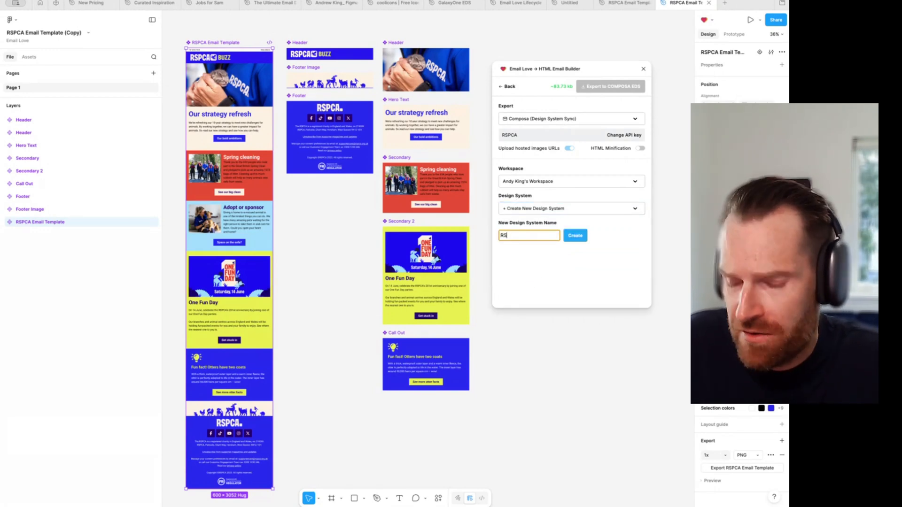
{"action": "left_click", "coordinate": [575, 237]}
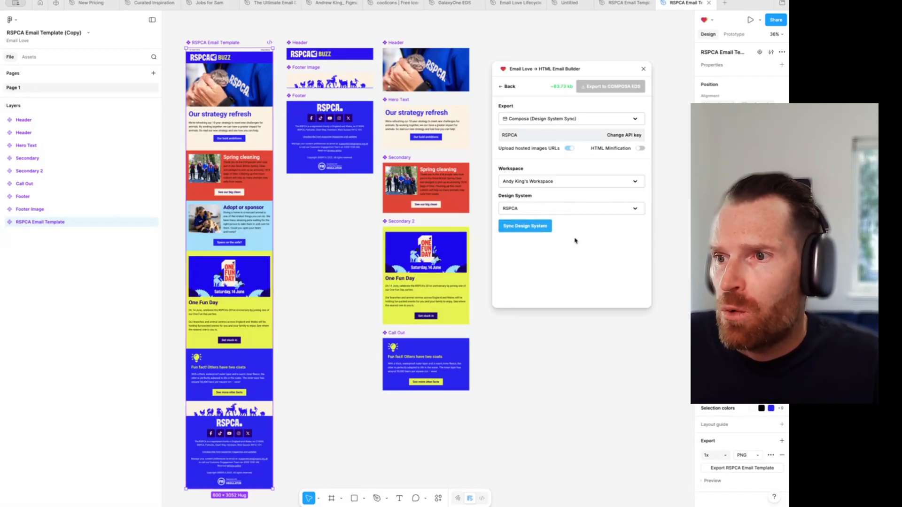
Step: Sync the design system, switch to Composa and open RSPCA from the email design systems
{"action": "left_click", "coordinate": [532, 229]}
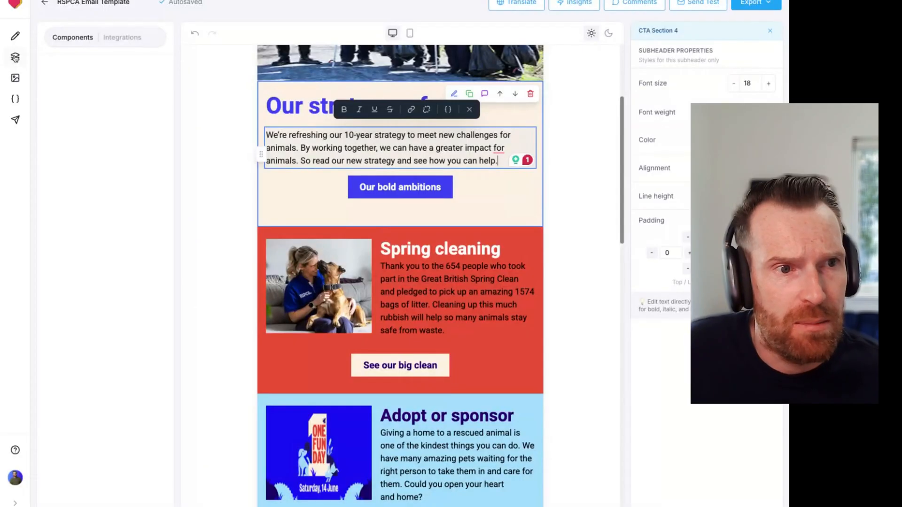
{"action": "left_click", "coordinate": [16, 57]}
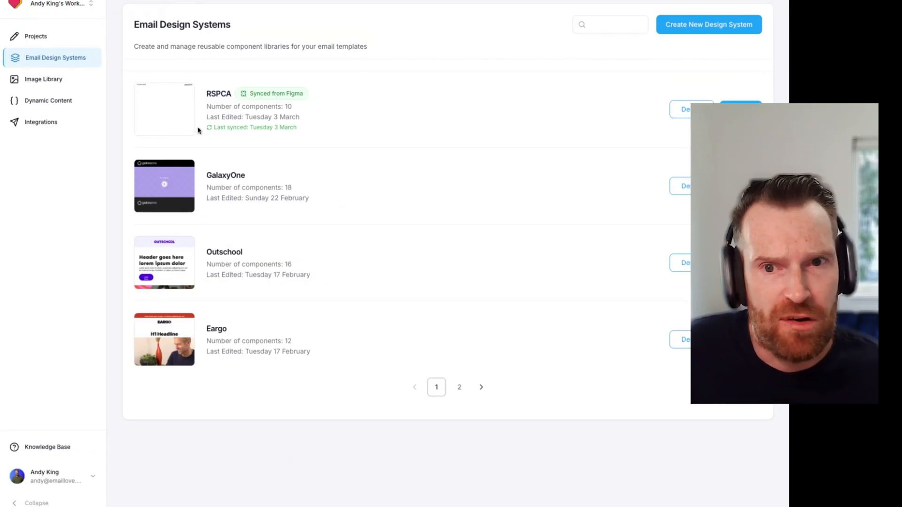
{"action": "left_click", "coordinate": [220, 95]}
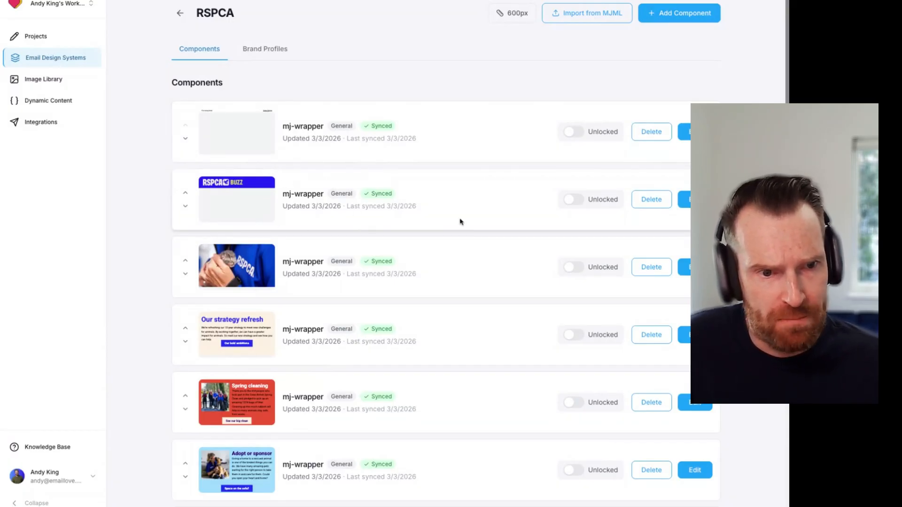
Step: Lock the view-online bar, the RSPCA Buzz header, the animal silhouette image and the RSPCA footer components
{"action": "scroll", "coordinate": [460, 222], "scroll_direction": "down", "scroll_amount": 1}
{"action": "scroll", "coordinate": [459, 222], "scroll_direction": "down", "scroll_amount": 6}
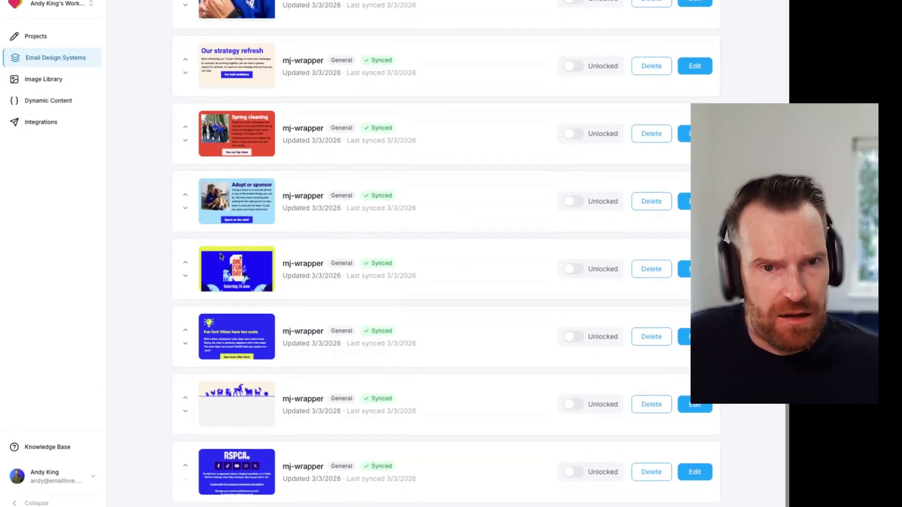
{"action": "scroll", "coordinate": [396, 208], "scroll_direction": "up", "scroll_amount": 5}
{"action": "scroll", "coordinate": [396, 208], "scroll_direction": "up", "scroll_amount": 2}
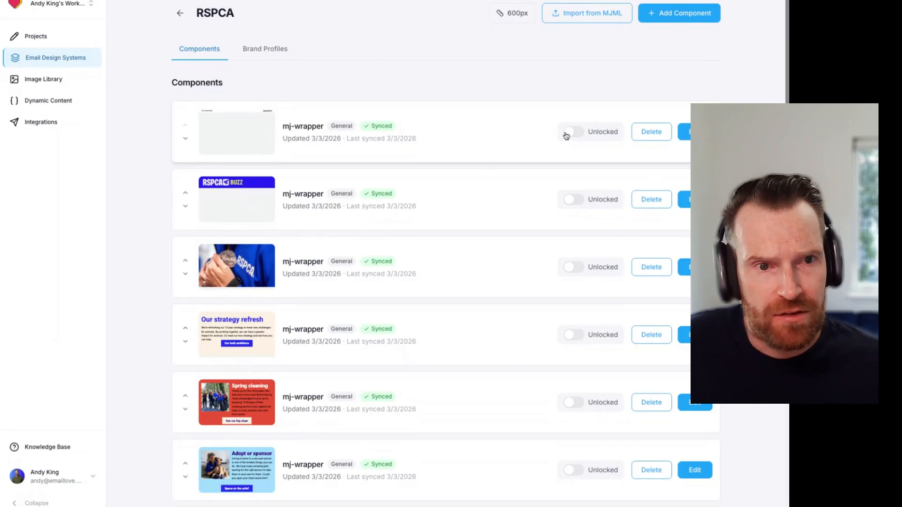
{"action": "left_click", "coordinate": [577, 135]}
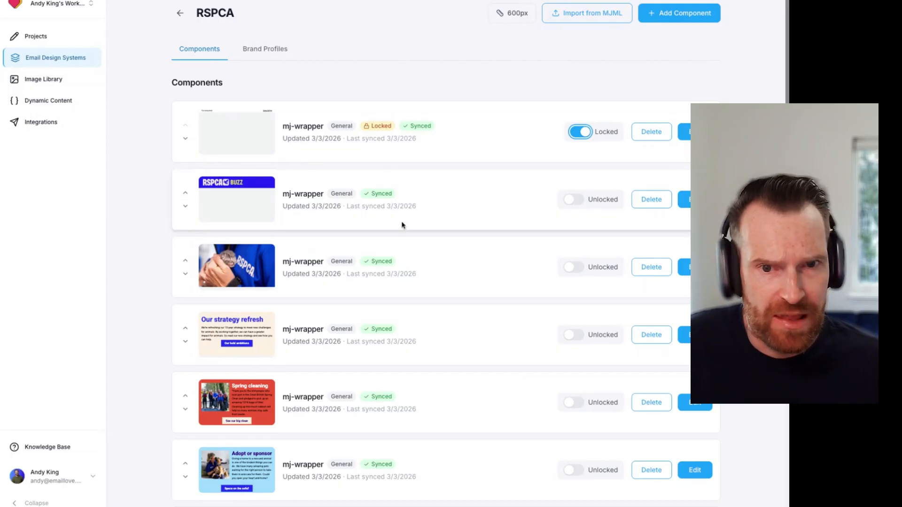
{"action": "left_click", "coordinate": [573, 202]}
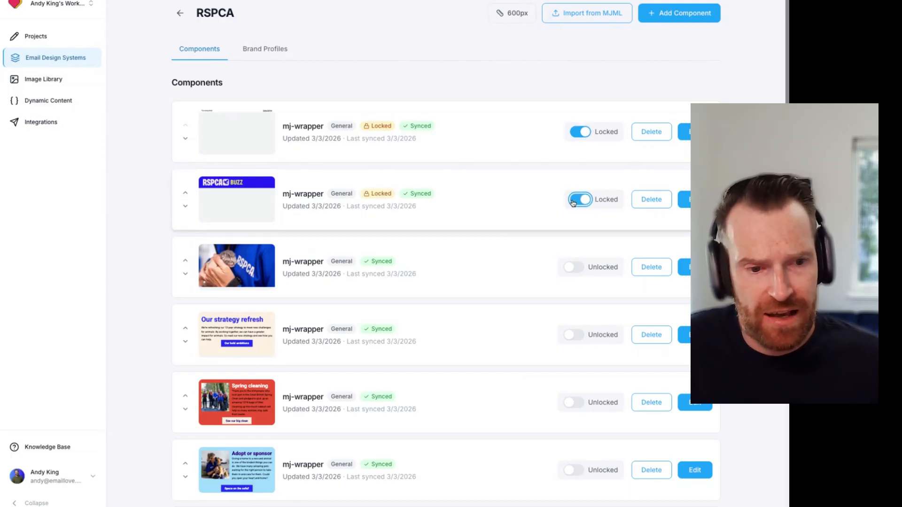
{"action": "scroll", "coordinate": [367, 318], "scroll_direction": "down", "scroll_amount": 5}
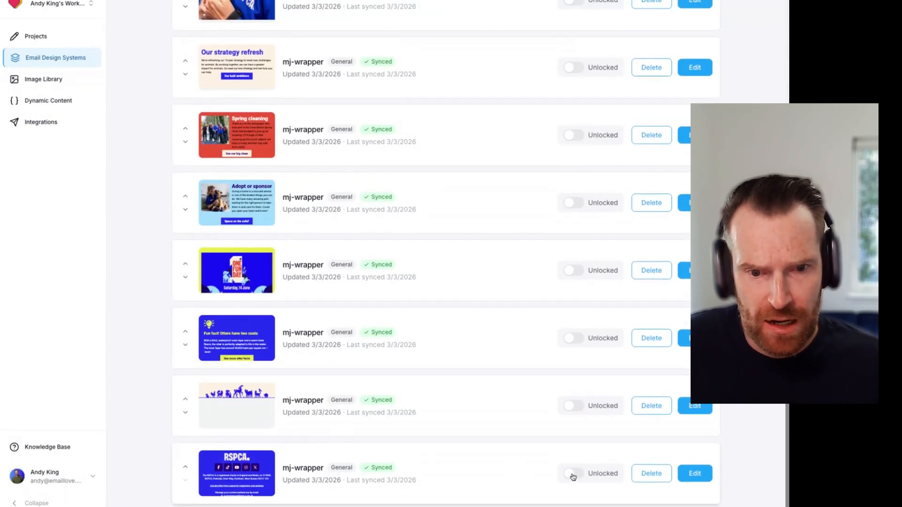
{"action": "left_click", "coordinate": [573, 474]}
{"action": "left_click", "coordinate": [574, 406]}
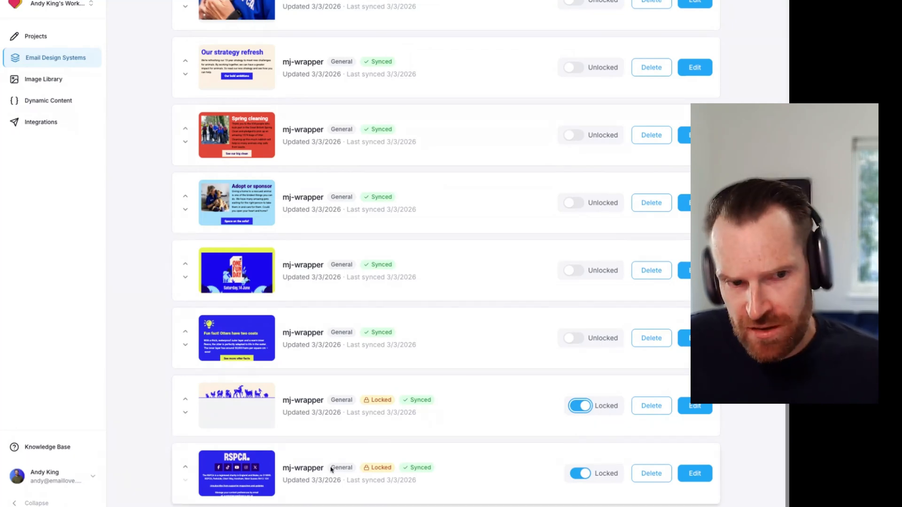
Step: Rename the RSPCA Buzz logo component as "Header" and save the change
{"action": "scroll", "coordinate": [487, 355], "scroll_direction": "up", "scroll_amount": 5}
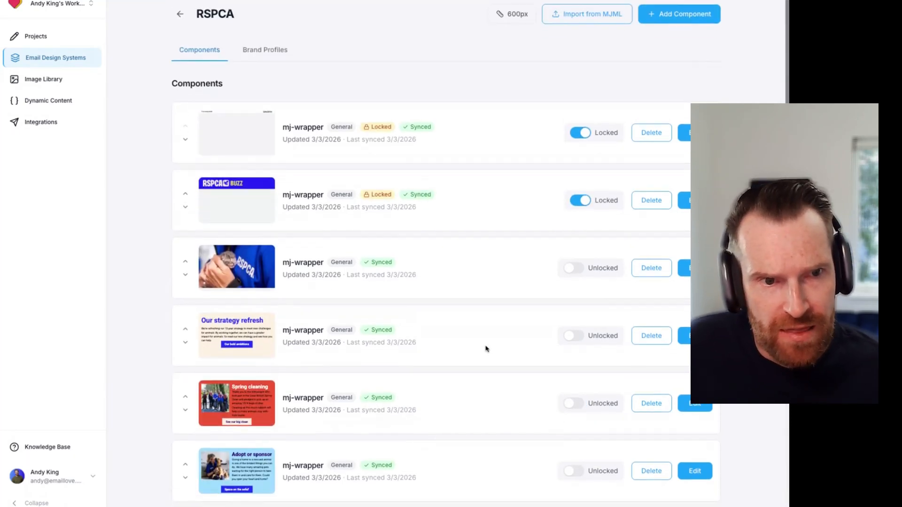
{"action": "left_click", "coordinate": [685, 267]}
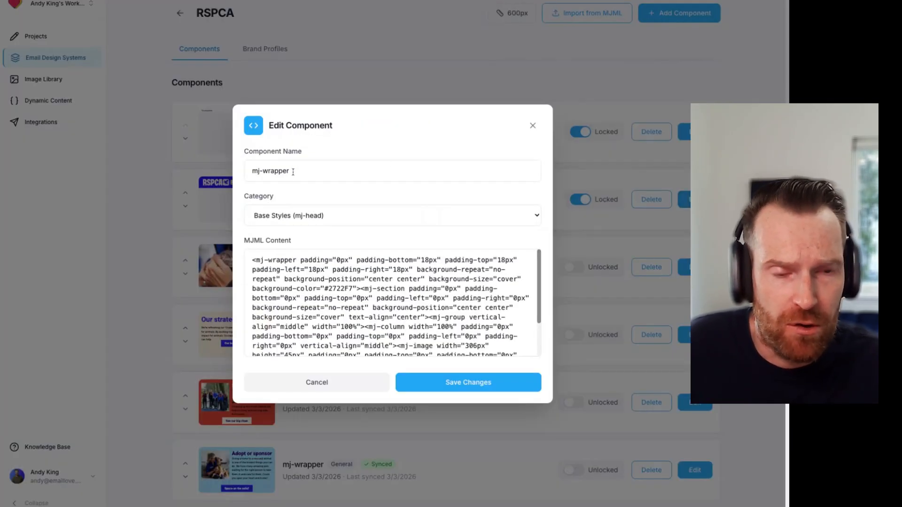
{"action": "left_click_drag", "start_coordinate": [293, 172], "coordinate": [207, 167]}
{"action": "type", "text": "Header"}
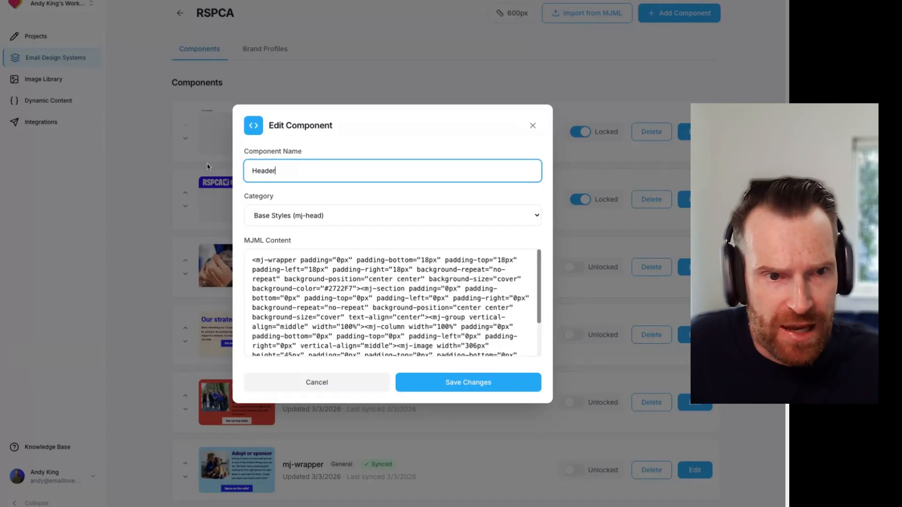
{"action": "left_click", "coordinate": [495, 383]}
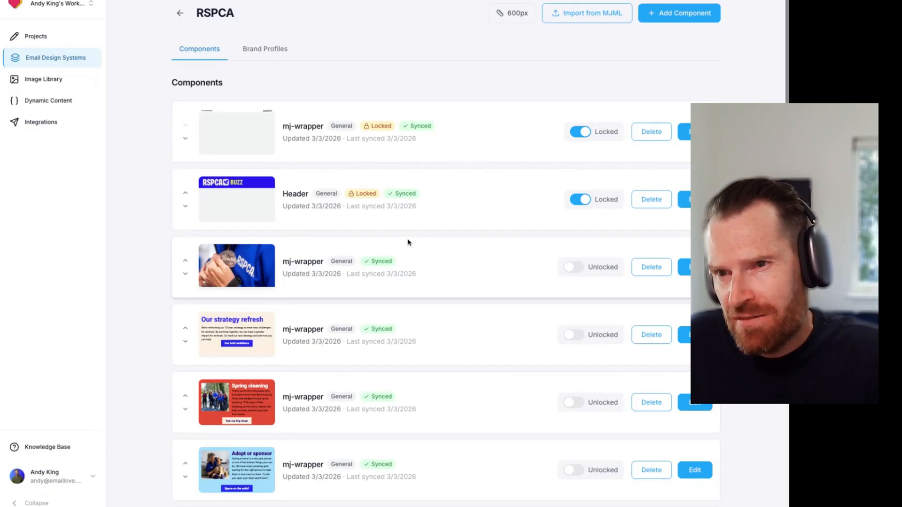
Step: Rename the RSPCA social links component at the end of the list as "Footer" and save the change
{"action": "scroll", "coordinate": [413, 268], "scroll_direction": "down", "scroll_amount": 5}
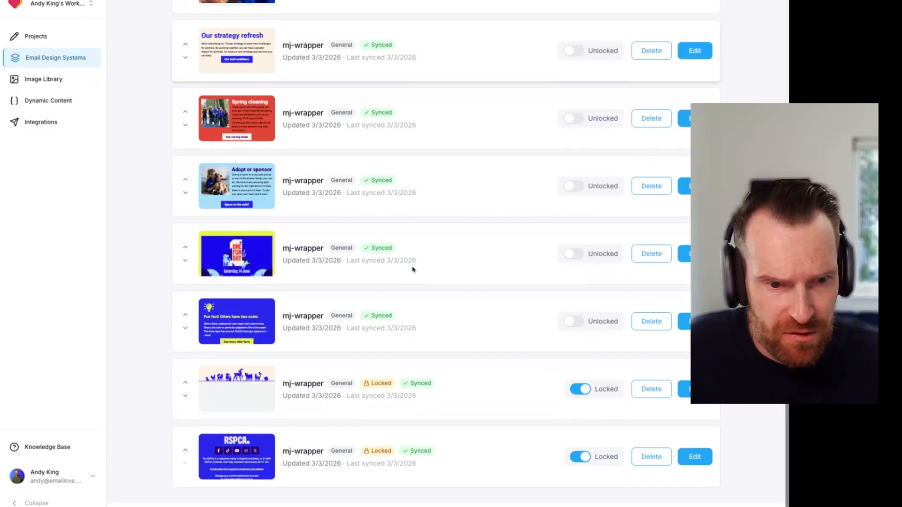
{"action": "left_click", "coordinate": [695, 474]}
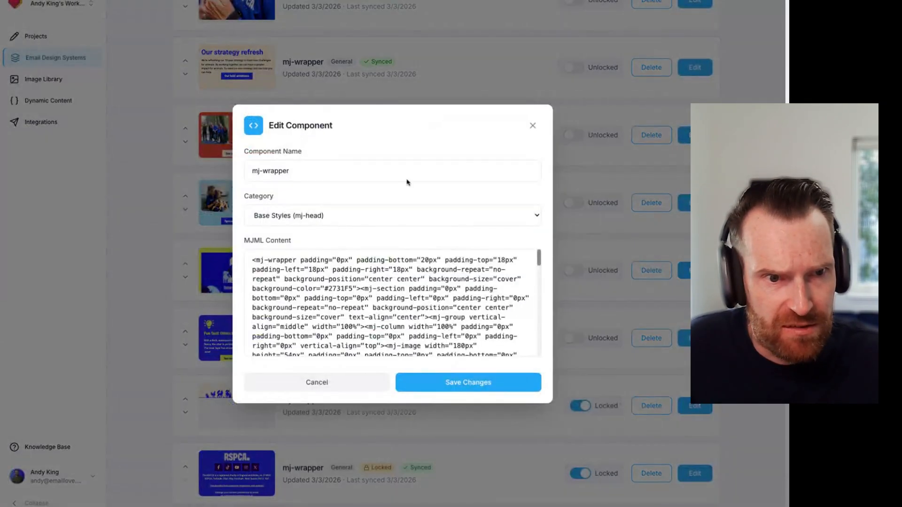
{"action": "triple_click", "coordinate": [303, 172]}
{"action": "type", "text": "Foot"}
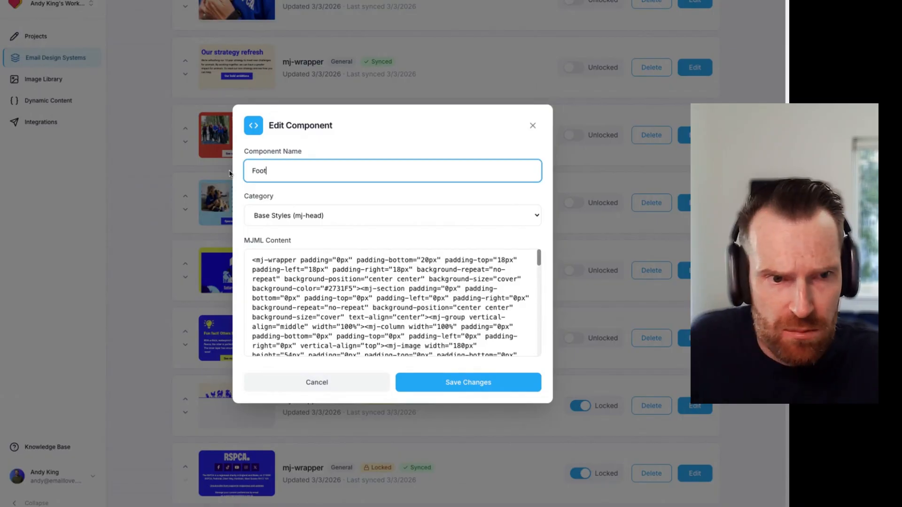
{"action": "type", "text": "er"}
{"action": "left_click", "coordinate": [467, 375]}
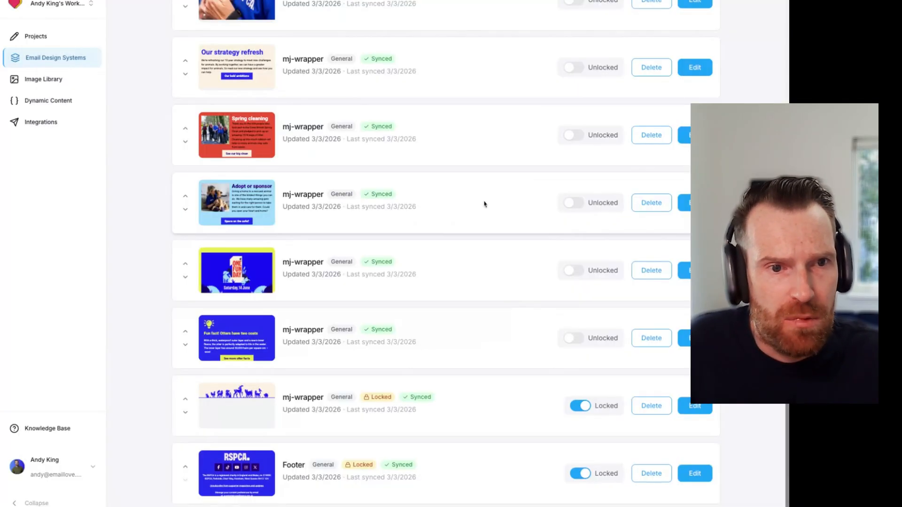
Step: Rename the component showing hands holding a kitten beside the RSPCA jacket as "Hero Image" and save the change
{"action": "left_click", "coordinate": [684, 271]}
{"action": "triple_click", "coordinate": [245, 165]}
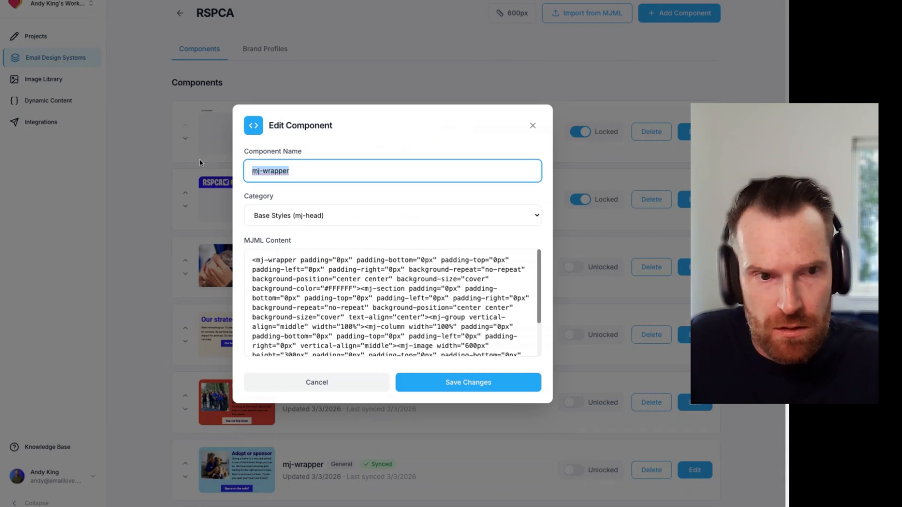
{"action": "type", "text": "Hero Image"}
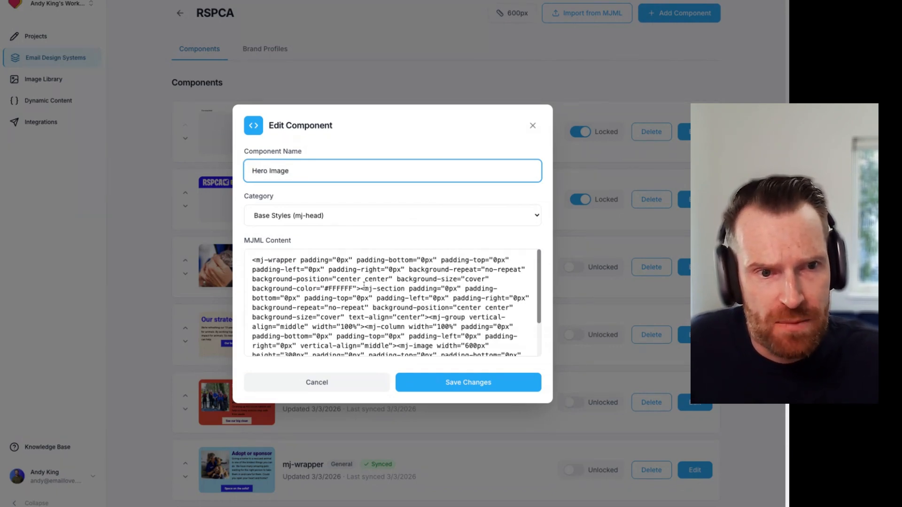
{"action": "left_click", "coordinate": [459, 386]}
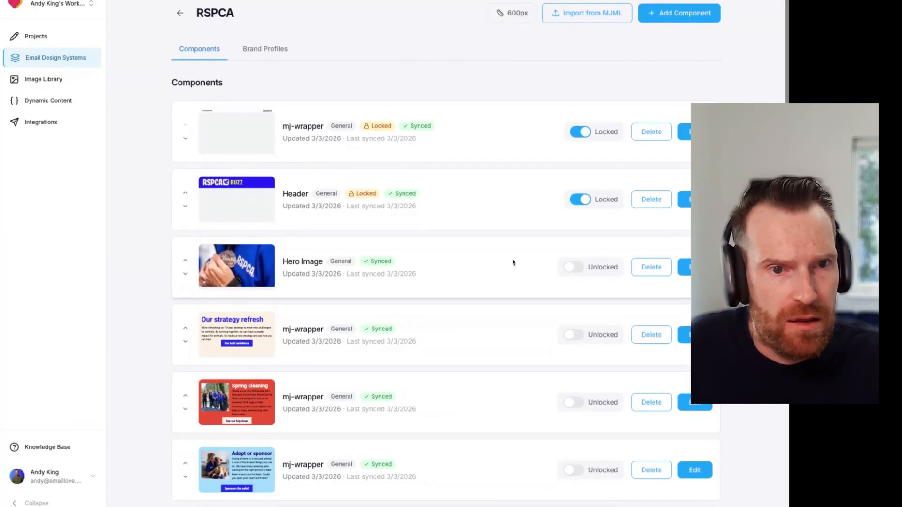
{"action": "scroll", "coordinate": [351, 254], "scroll_direction": "down", "scroll_amount": 5}
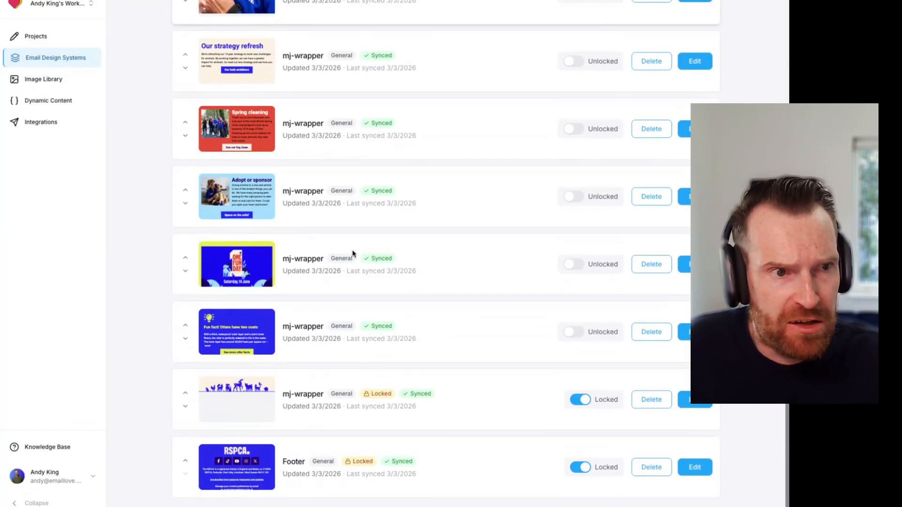
{"action": "scroll", "coordinate": [351, 254], "scroll_direction": "up", "scroll_amount": 5}
Step: Create a new email in the TEST project based on the RSPCA design system
{"action": "left_click", "coordinate": [45, 36]}
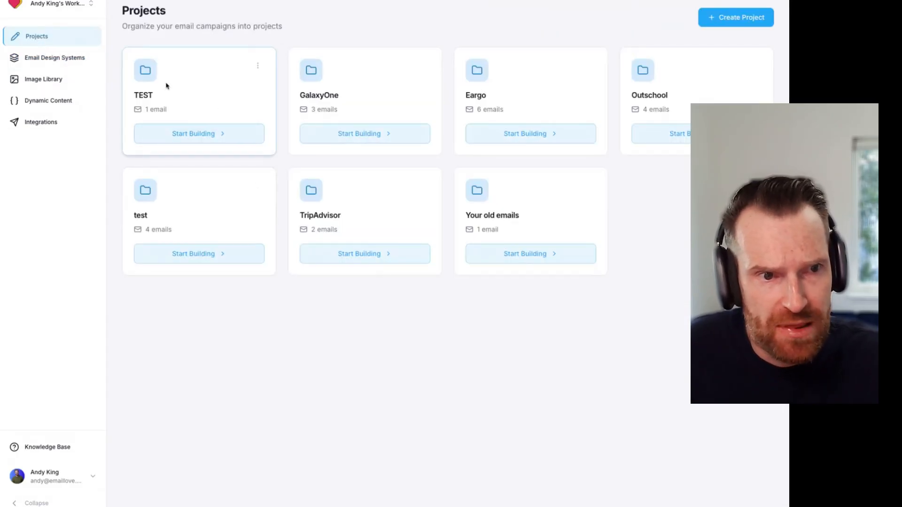
{"action": "left_click", "coordinate": [217, 140]}
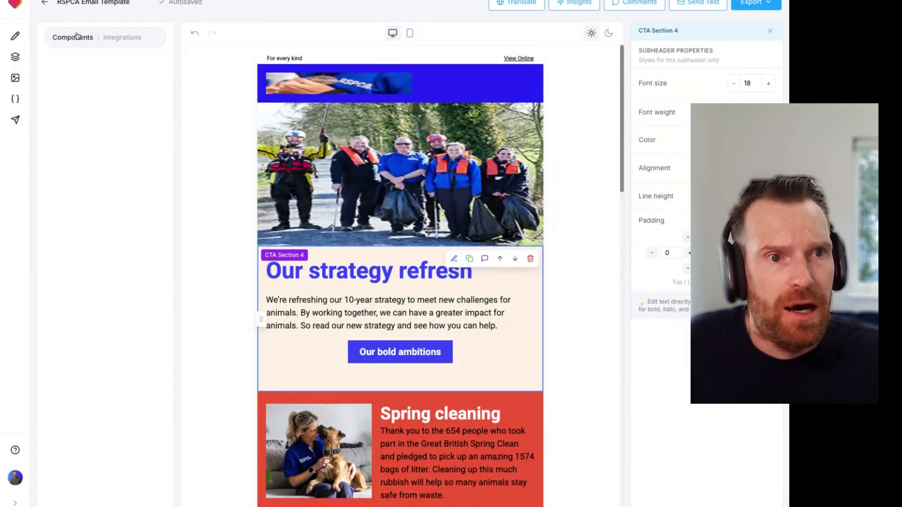
{"action": "left_click", "coordinate": [46, 3]}
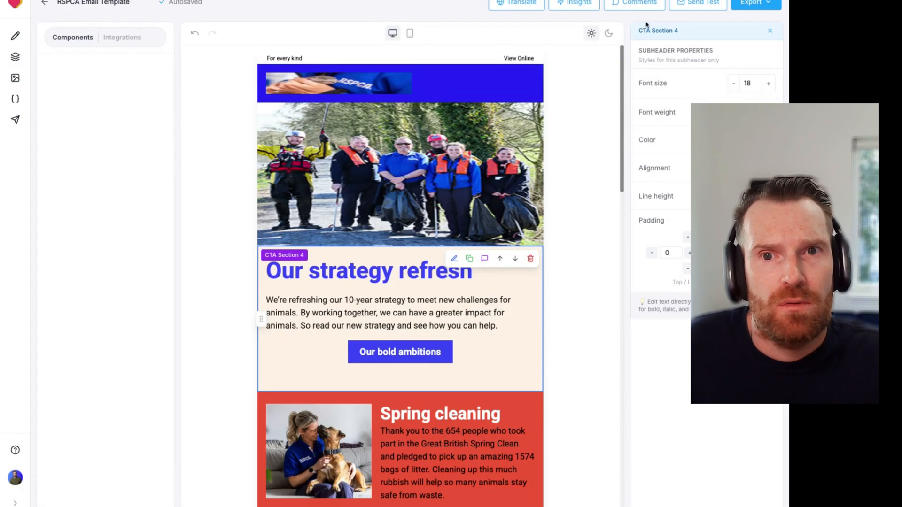
{"action": "left_click", "coordinate": [45, 4]}
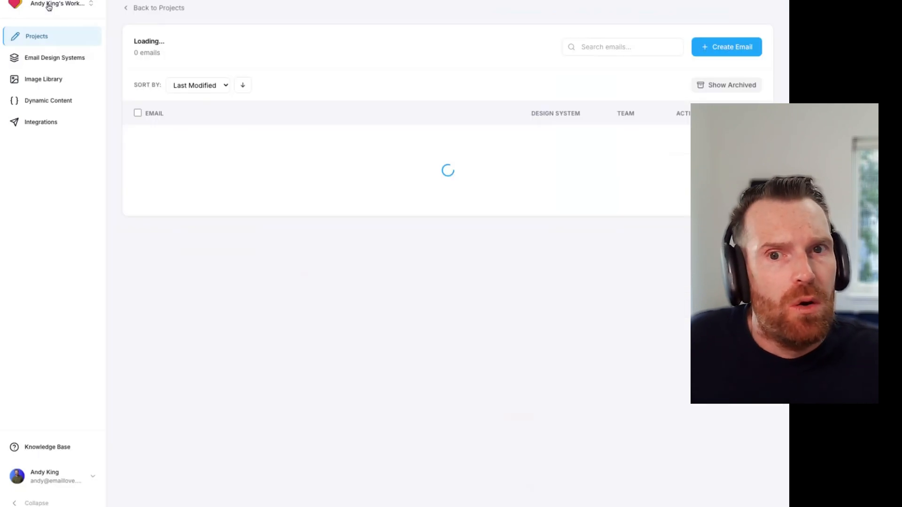
{"action": "left_click", "coordinate": [741, 53]}
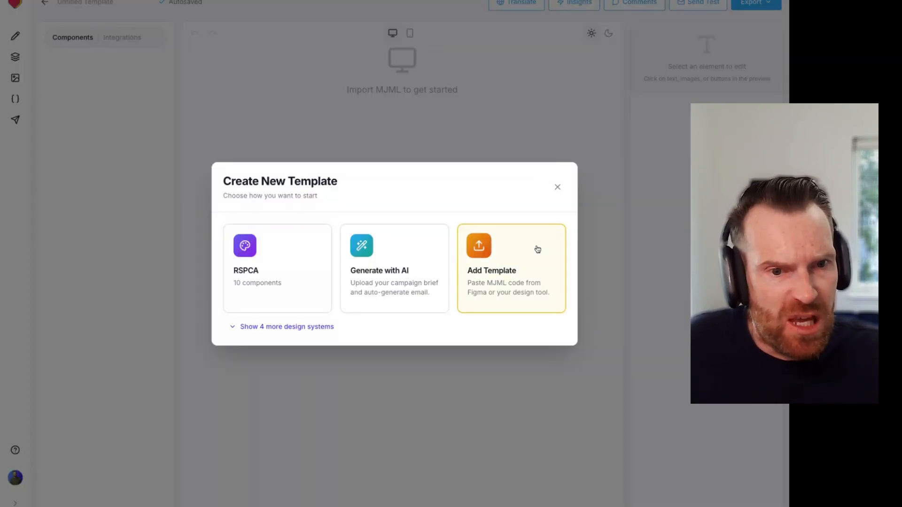
{"action": "left_click", "coordinate": [279, 259]}
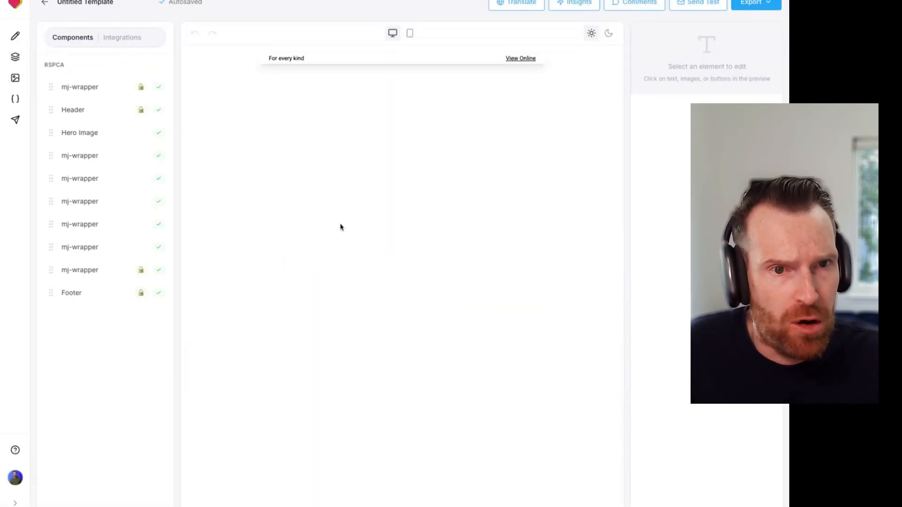
Step: Add the Header, Hero Image, "Our strategy refresh" section and Footer components to the email in that order below the view-online bar
{"action": "mouse_move", "coordinate": [78, 89]}
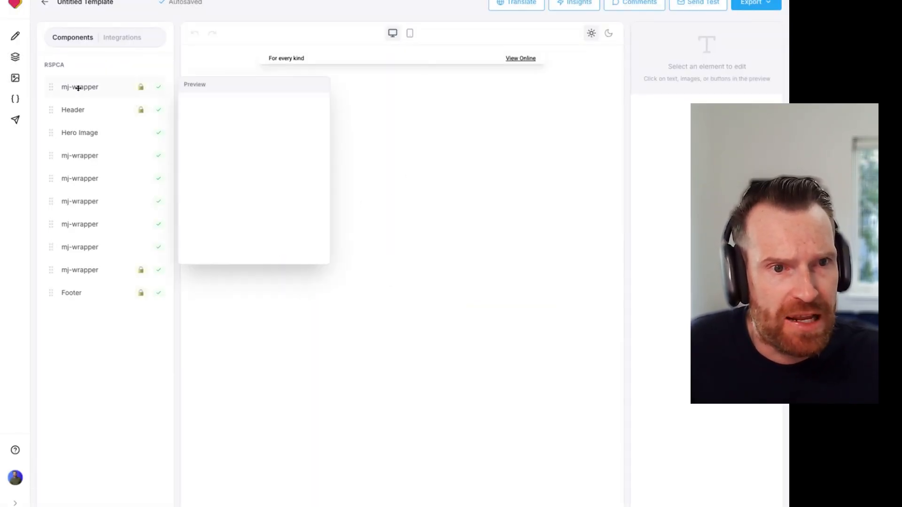
{"action": "left_click_drag", "start_coordinate": [74, 110], "coordinate": [358, 84]}
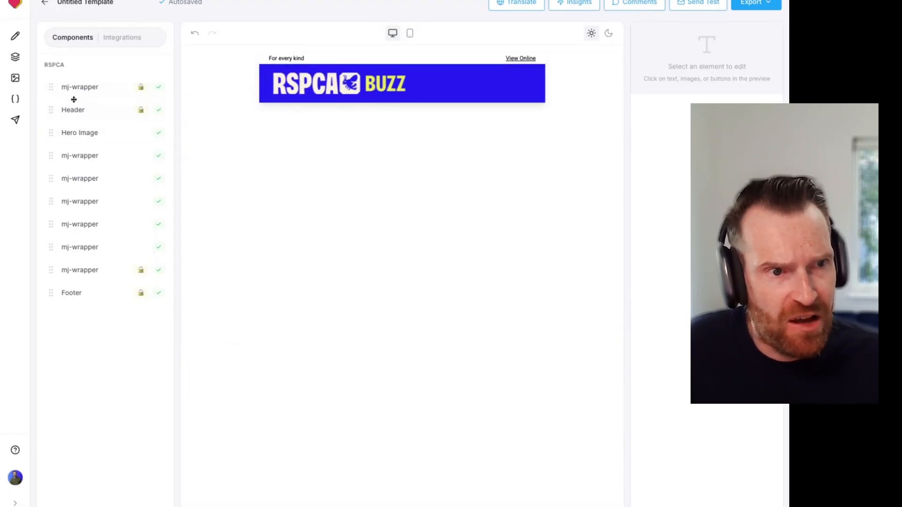
{"action": "left_click_drag", "start_coordinate": [79, 137], "coordinate": [321, 154]}
{"action": "left_click_drag", "start_coordinate": [71, 159], "coordinate": [336, 242]}
{"action": "left_click", "coordinate": [392, 265]}
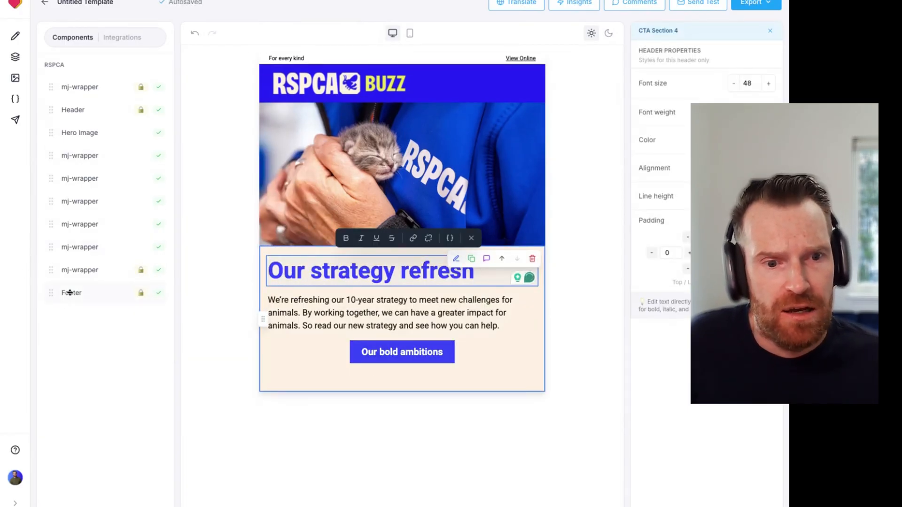
{"action": "left_click_drag", "start_coordinate": [73, 293], "coordinate": [502, 278]}
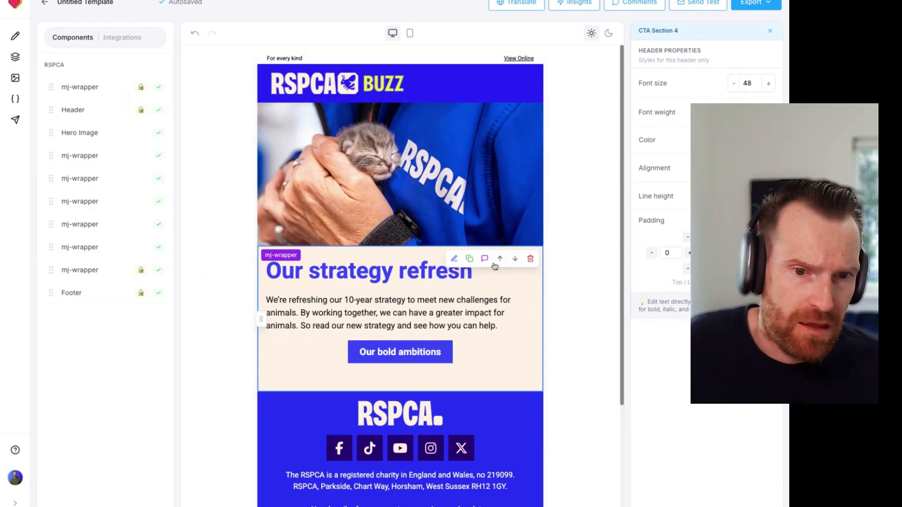
Step: Open the body paragraph under "Our strategy refresh" for text editing and review the email down to its footer
{"action": "left_click", "coordinate": [471, 324]}
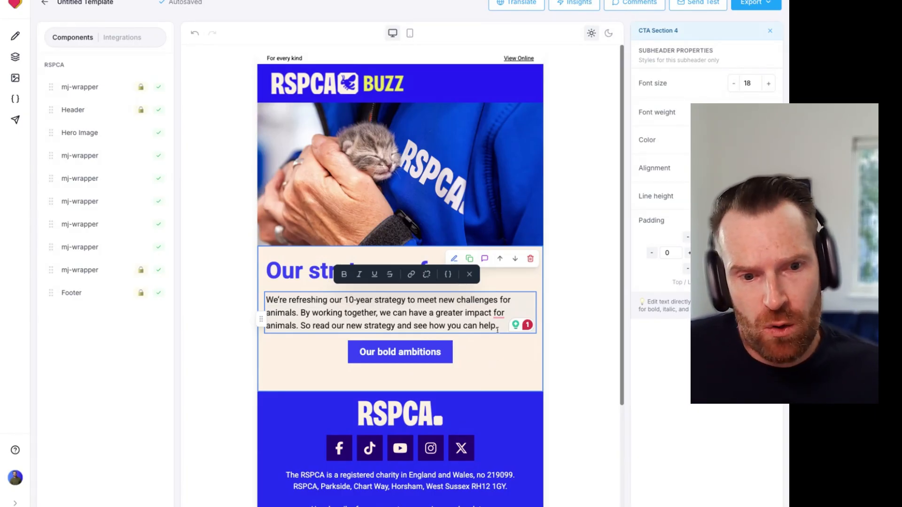
{"action": "scroll", "coordinate": [472, 363], "scroll_direction": "down", "scroll_amount": 3}
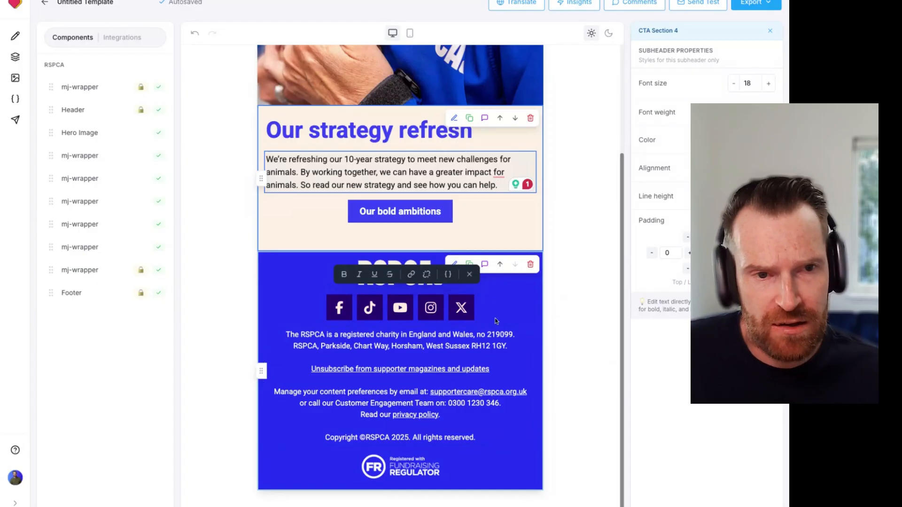
{"action": "scroll", "coordinate": [494, 266], "scroll_direction": "up", "scroll_amount": 3}
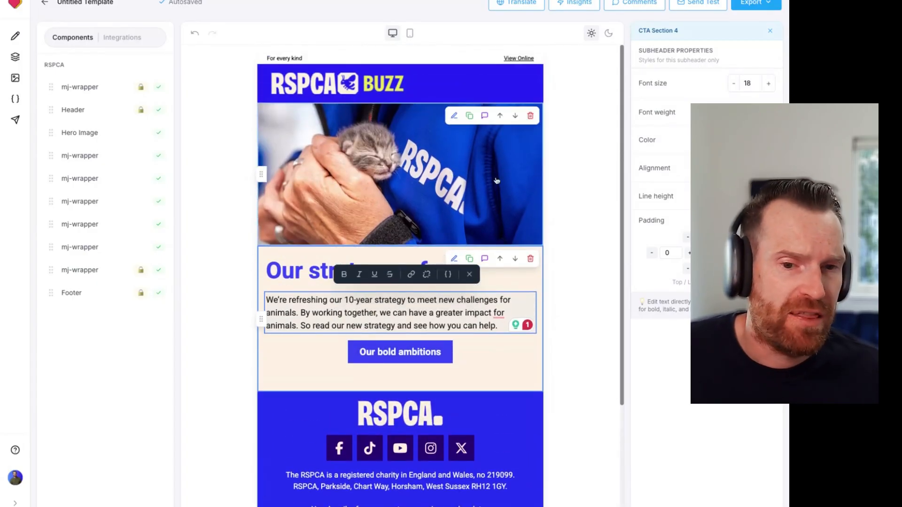